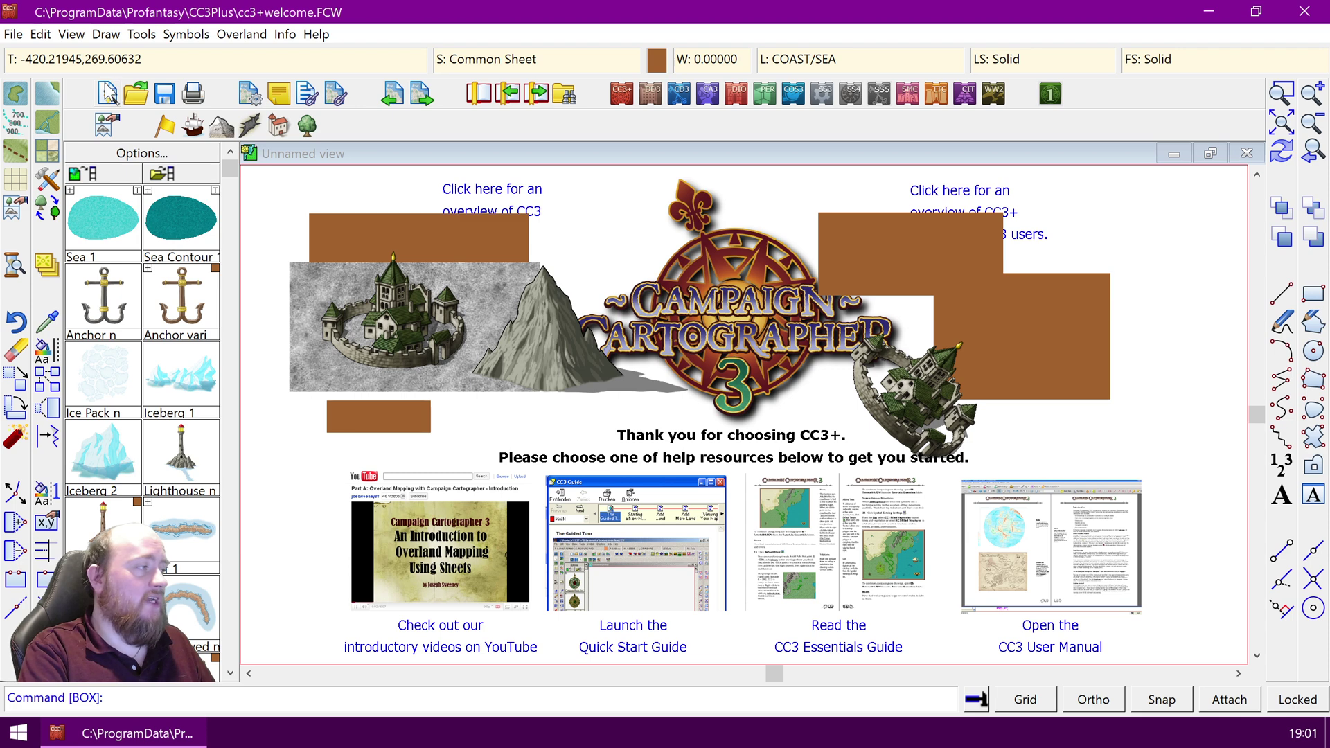
Start a new drawing without saving the changes to the welcome file.
click(107, 95)
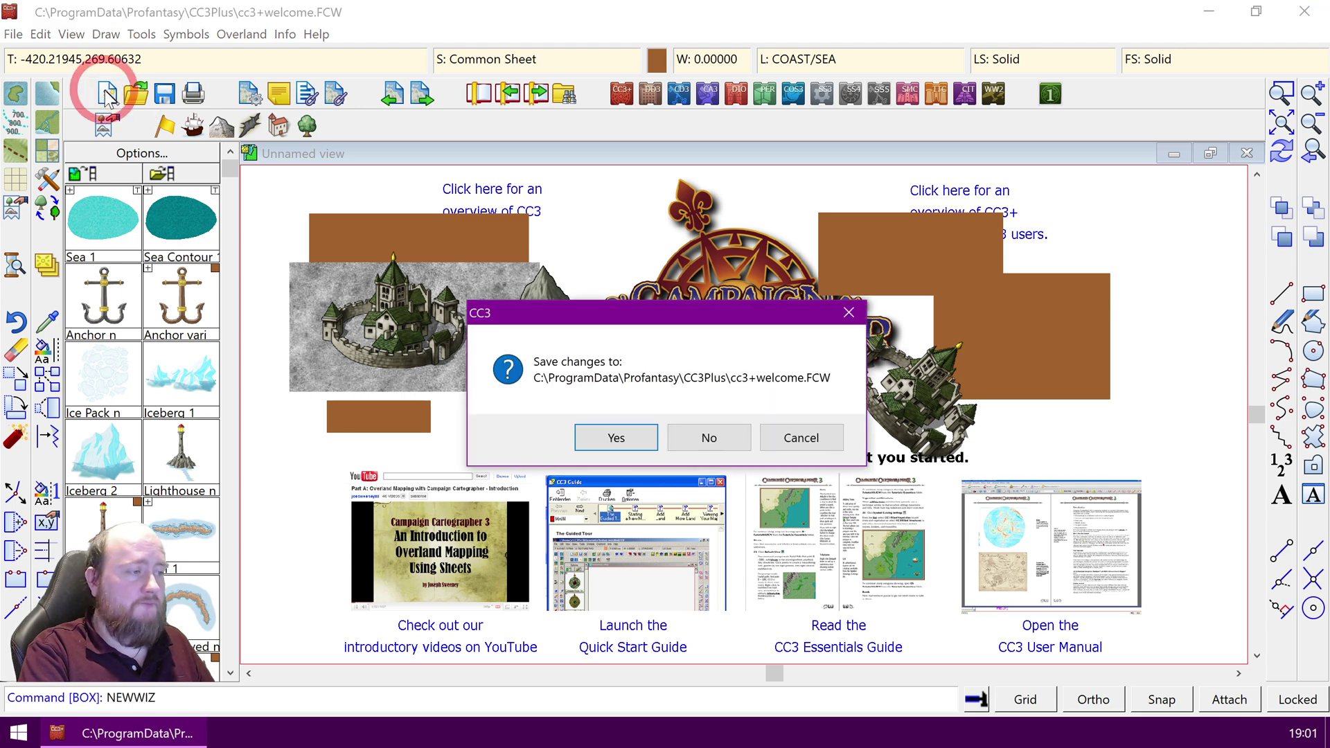
click(687, 447)
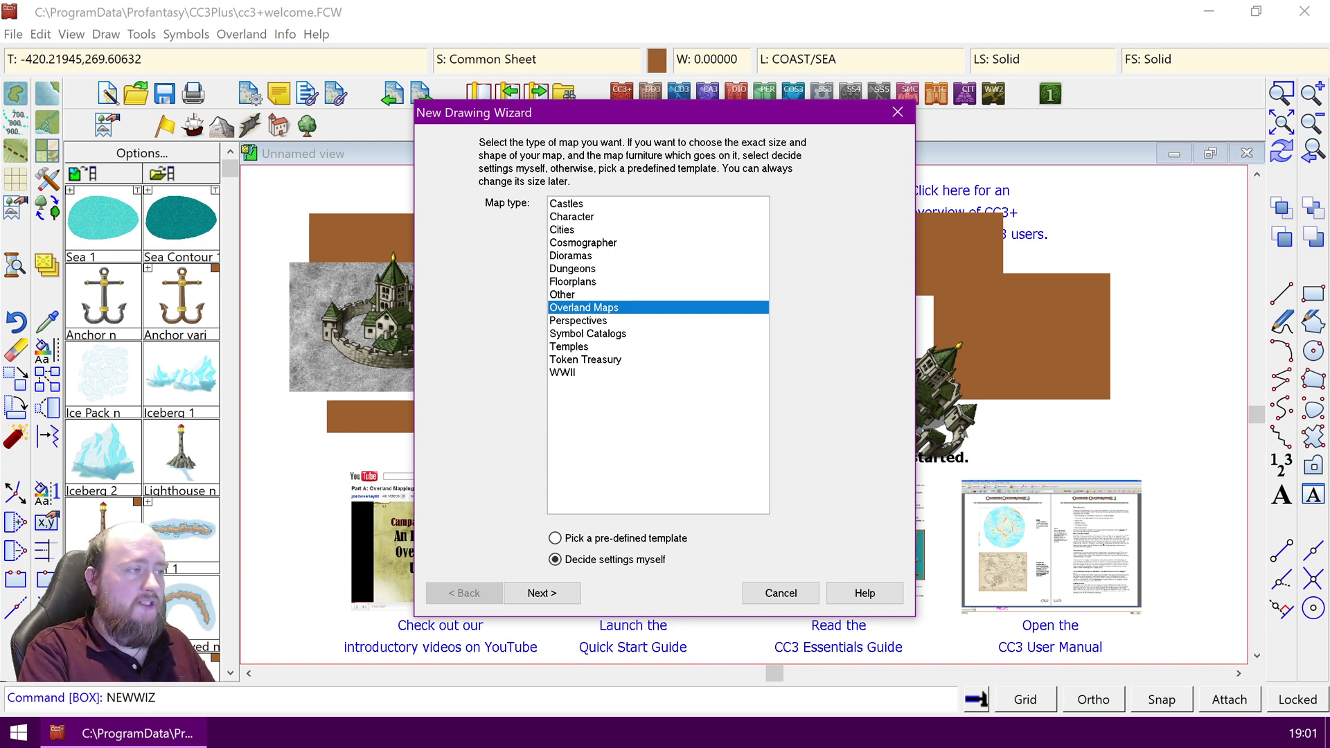
drag(620, 114, 684, 95)
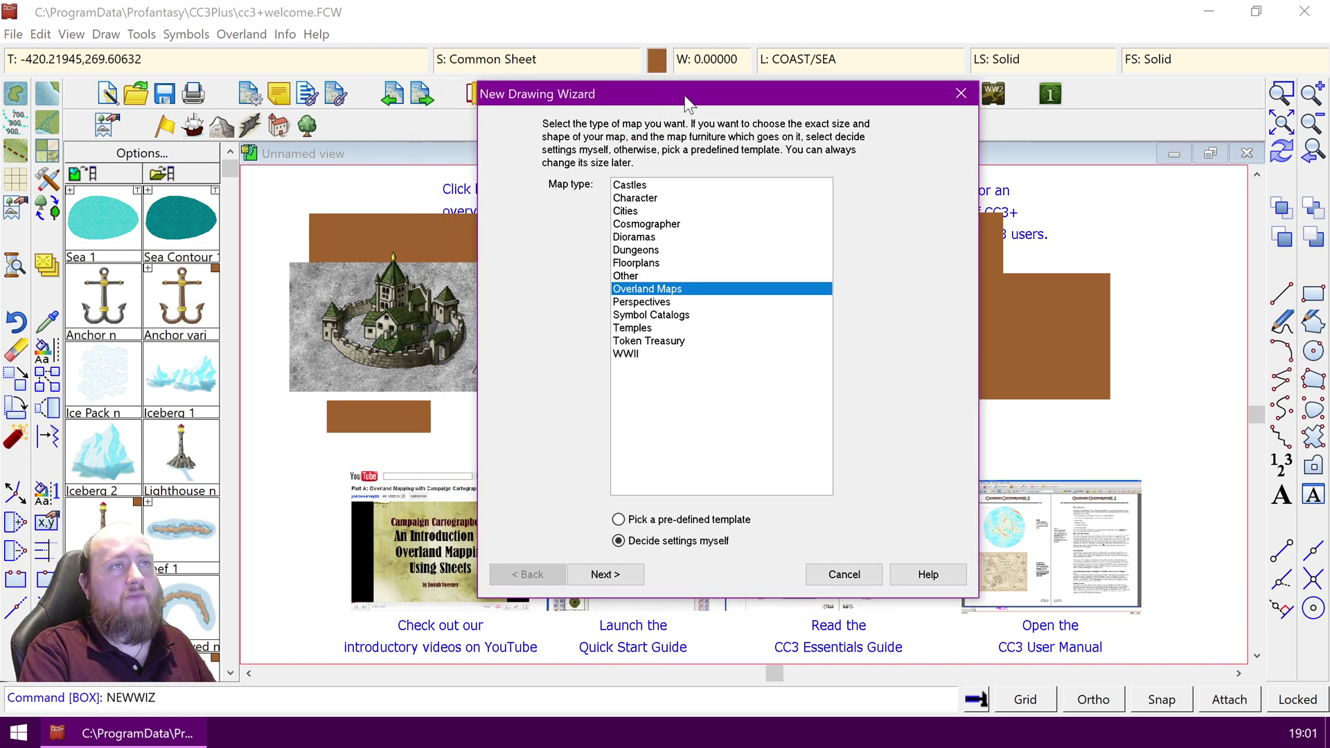
Set the map type to Overland Maps, choose to decide the settings manually, and continue to the map styles.
click(651, 288)
click(646, 313)
click(645, 285)
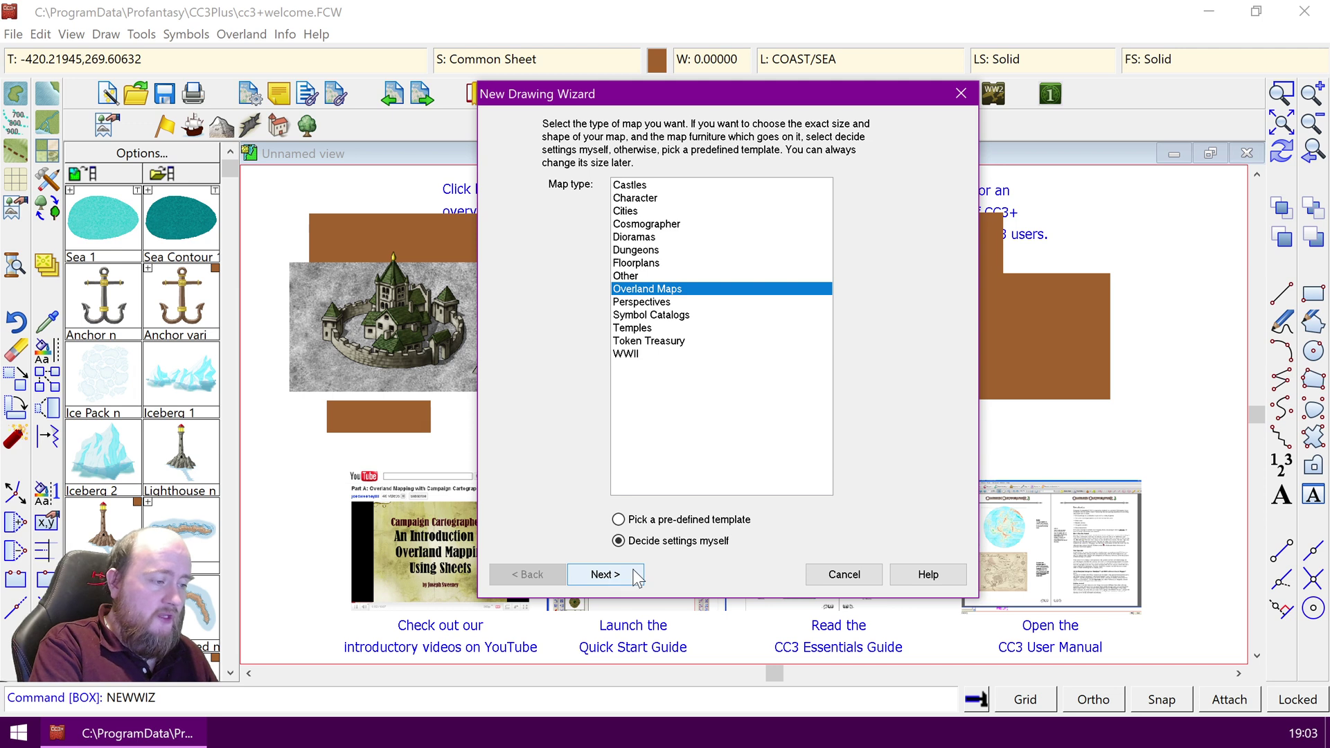
click(618, 520)
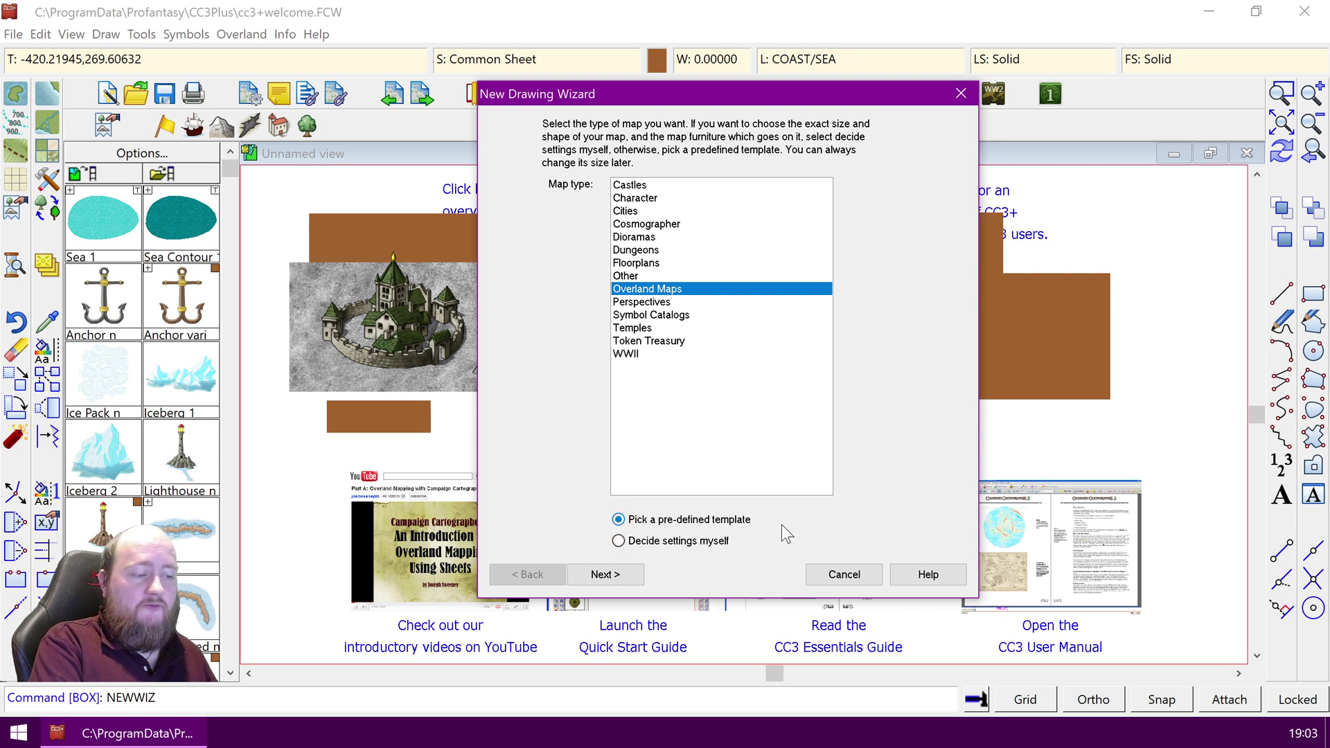
click(618, 540)
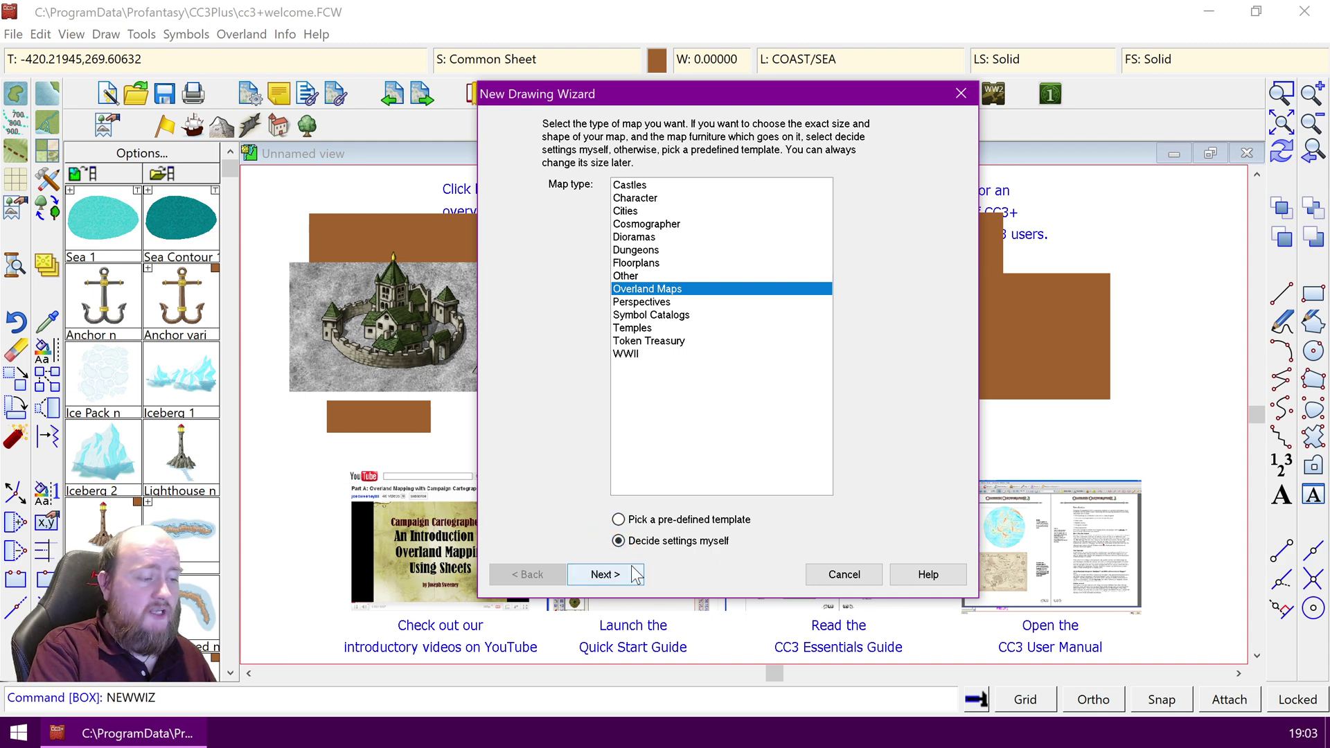
click(602, 573)
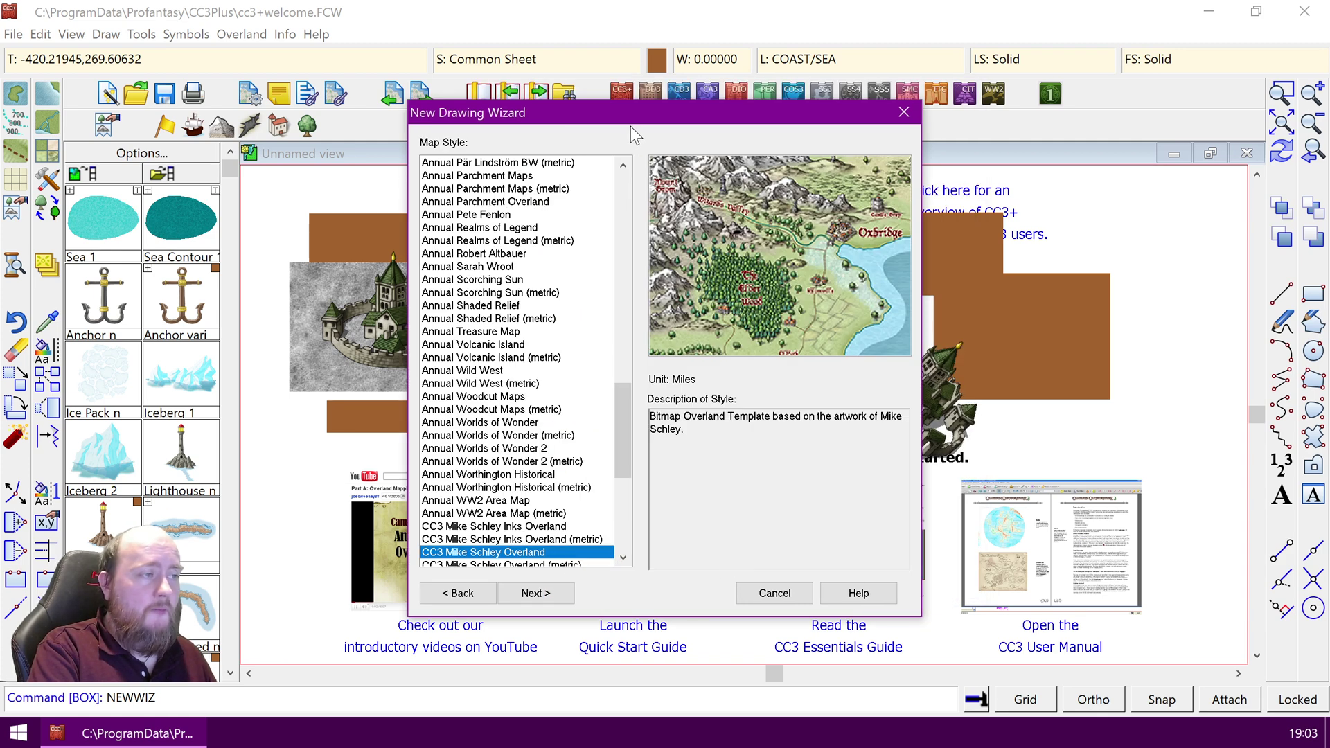
Browse the overland map styles and preview several, including CC3 Mike Schley Overland, Mike Schley Inks, CC3 standard overland and CCPro overland.
drag(651, 119, 773, 85)
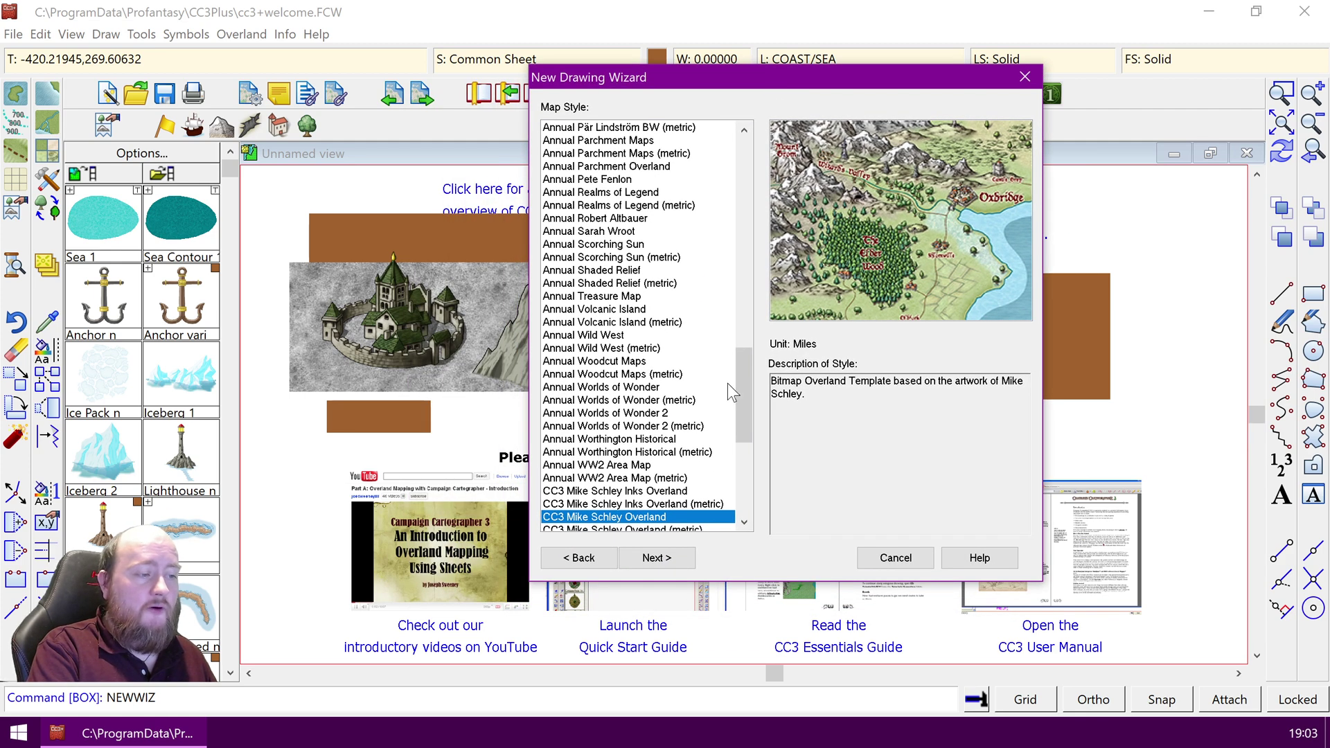
drag(742, 394, 750, 158)
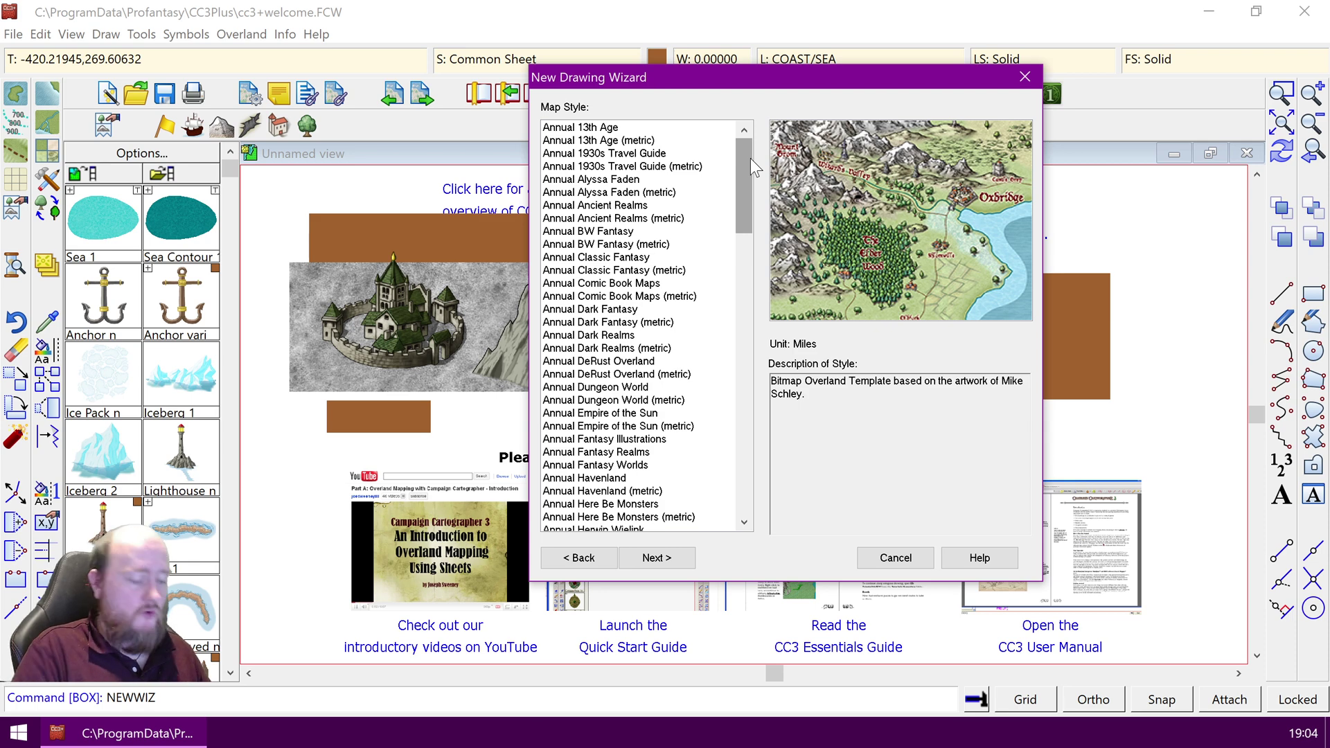
drag(750, 158, 754, 492)
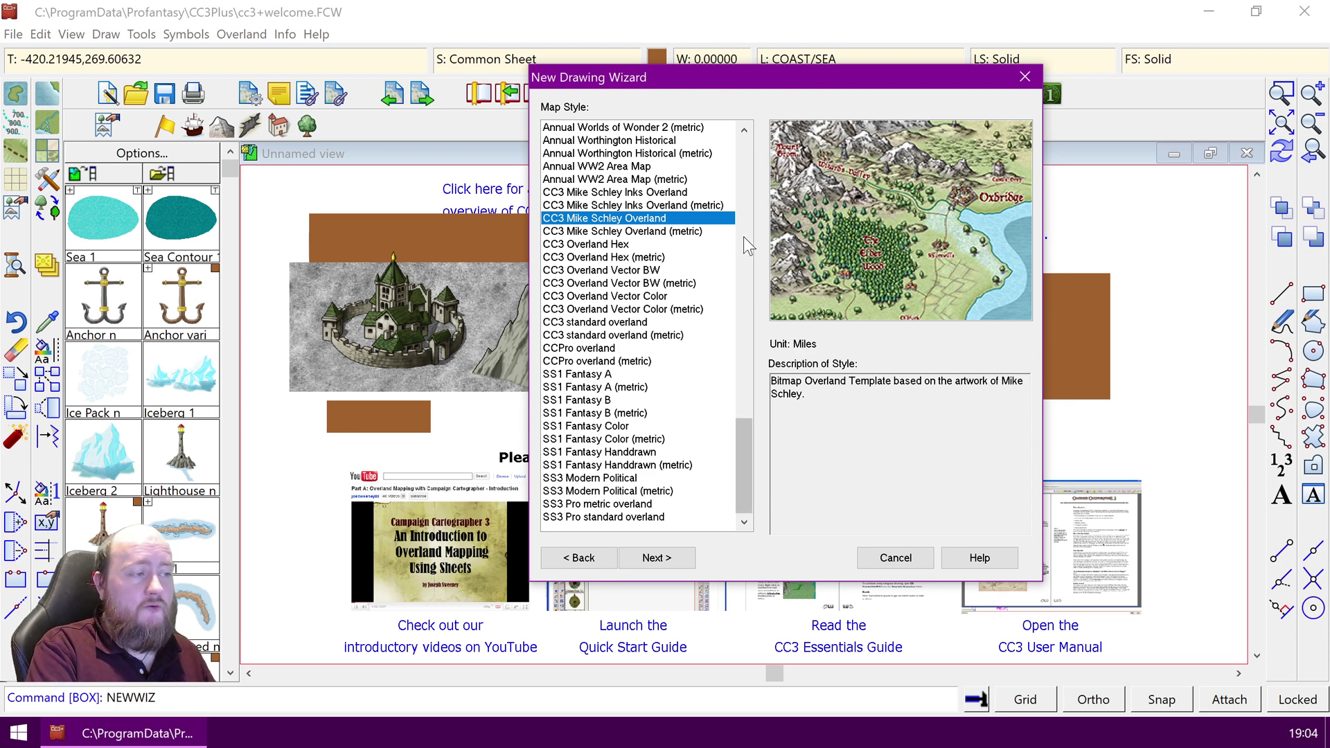
click(606, 257)
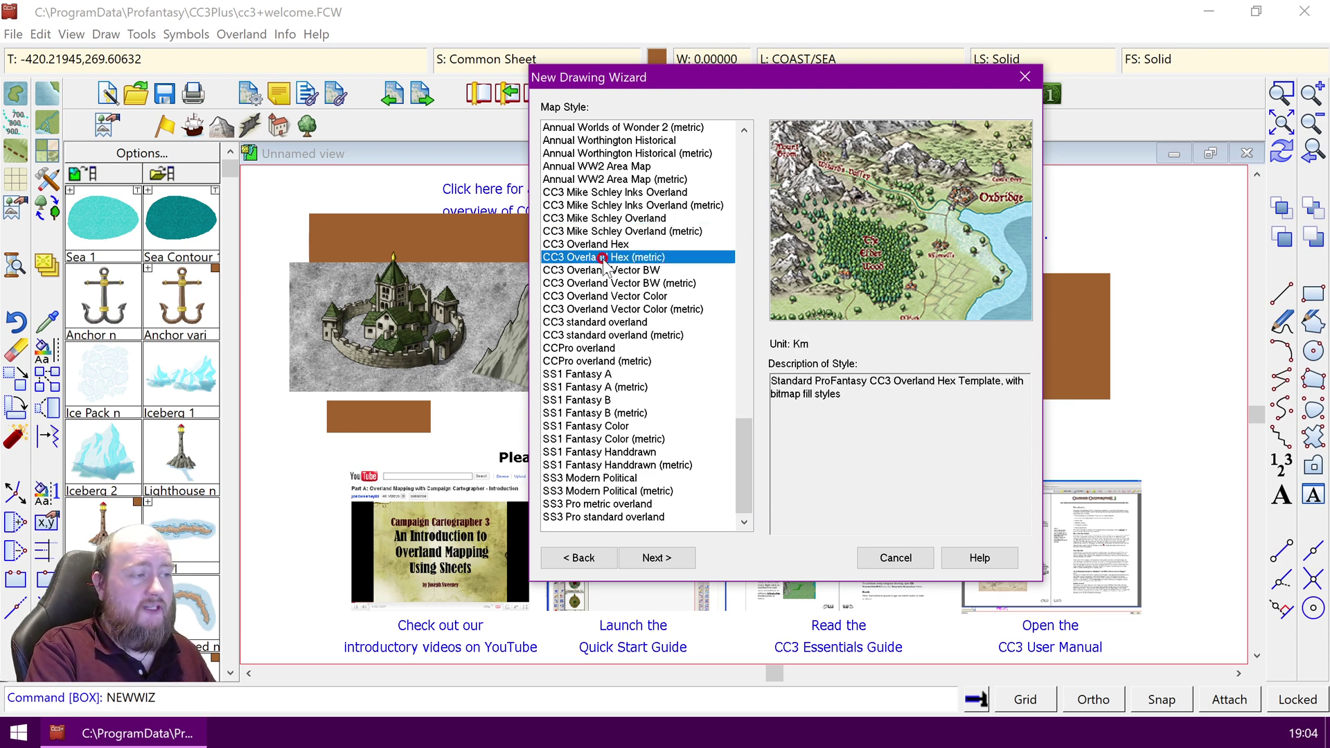
click(600, 217)
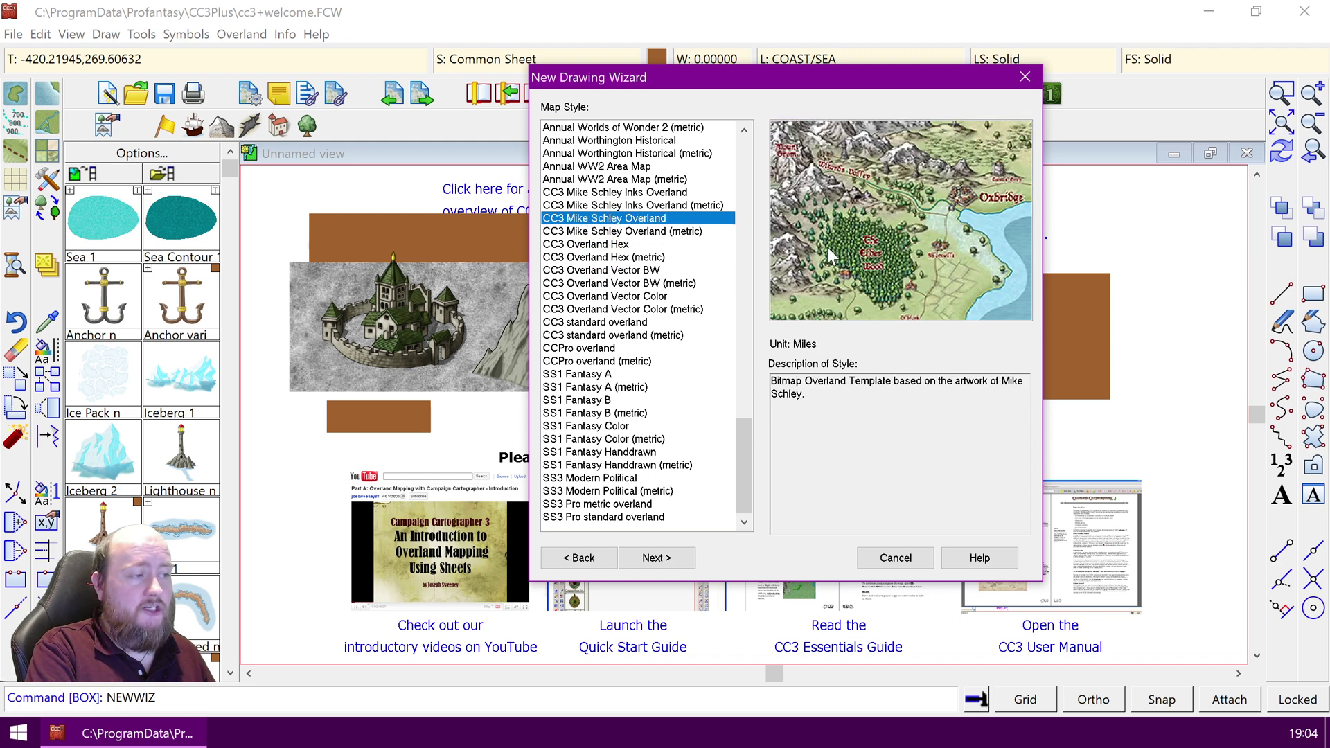
click(593, 193)
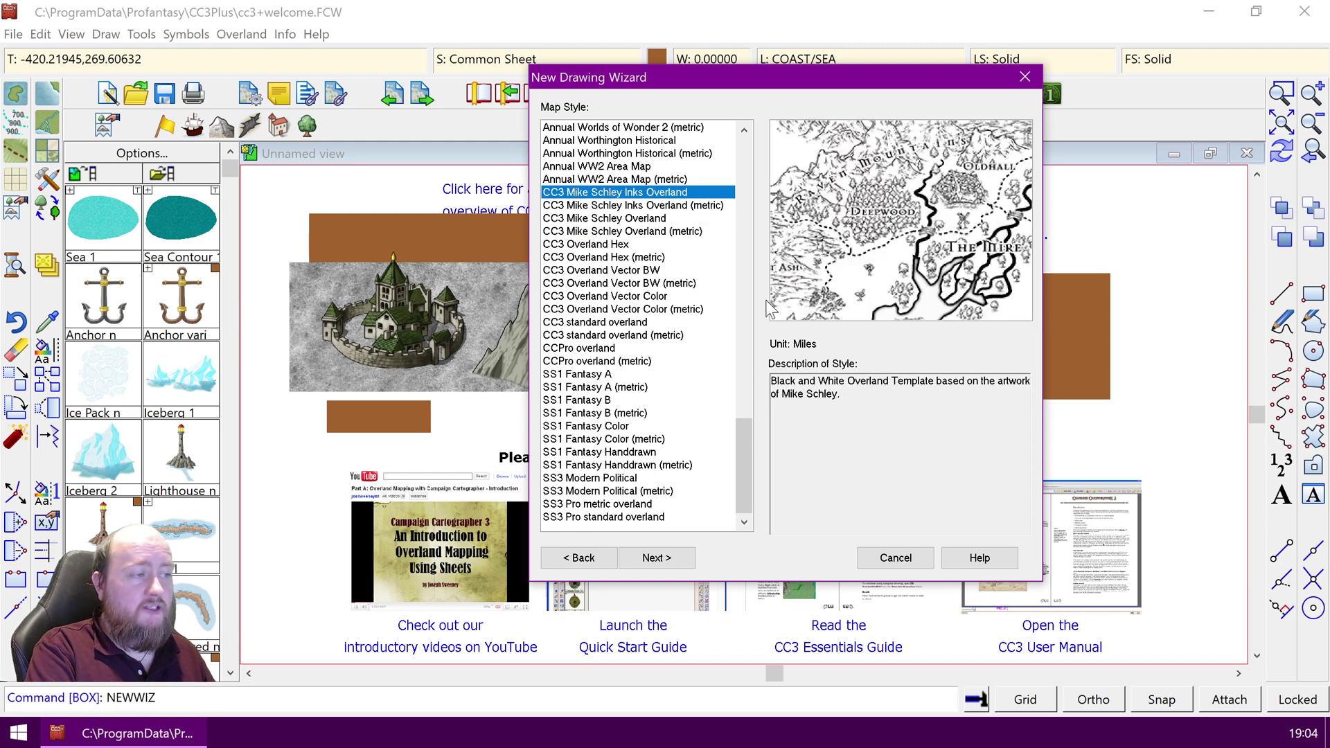
click(594, 323)
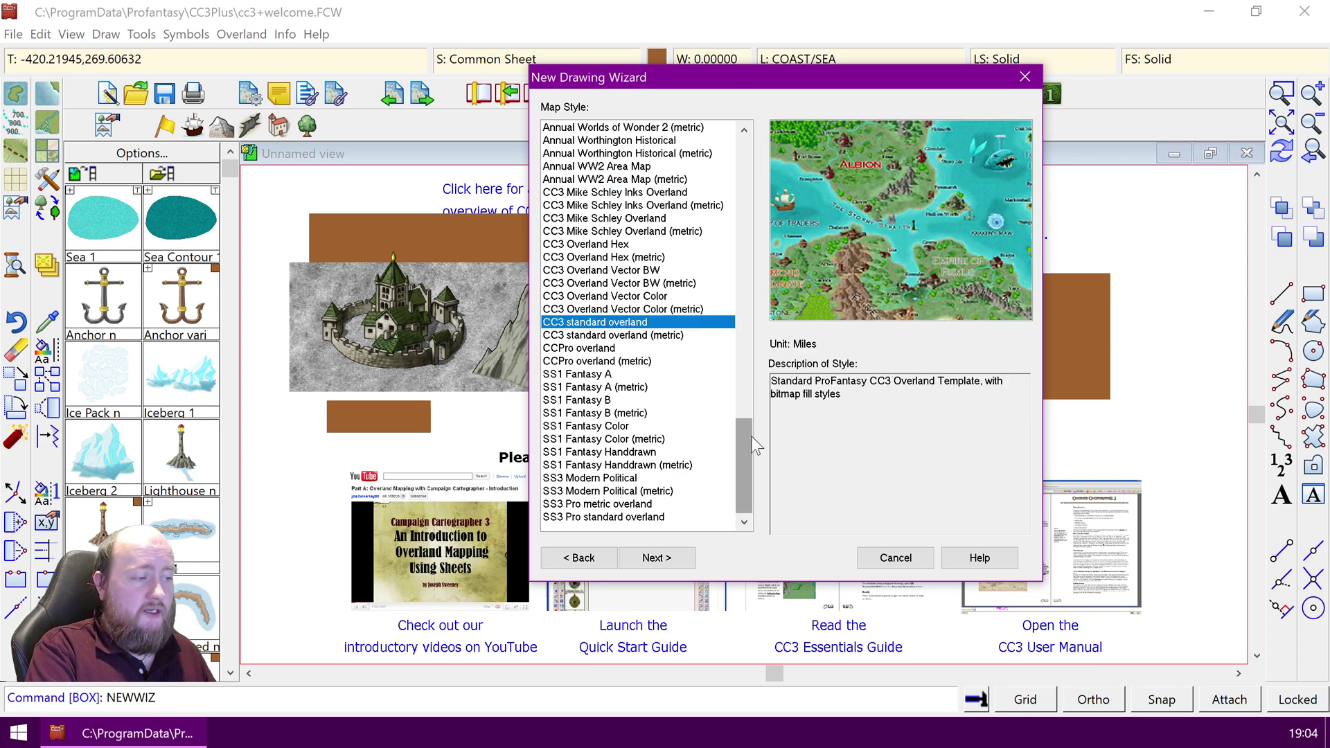
click(579, 348)
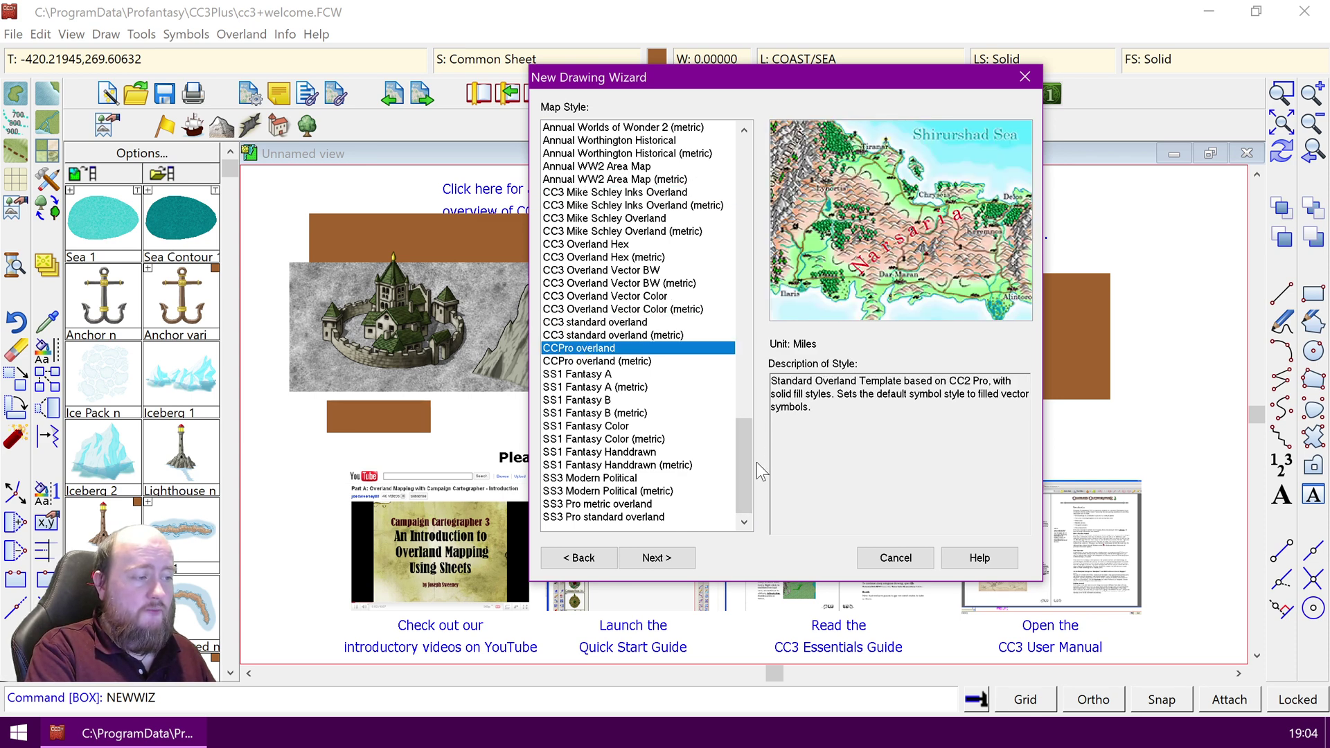
mouse_move(737, 463)
mouse_down()
mouse_move(734, 178)
mouse_move(775, 407)
mouse_move(772, 490)
mouse_move(723, 453)
mouse_up()
click(616, 334)
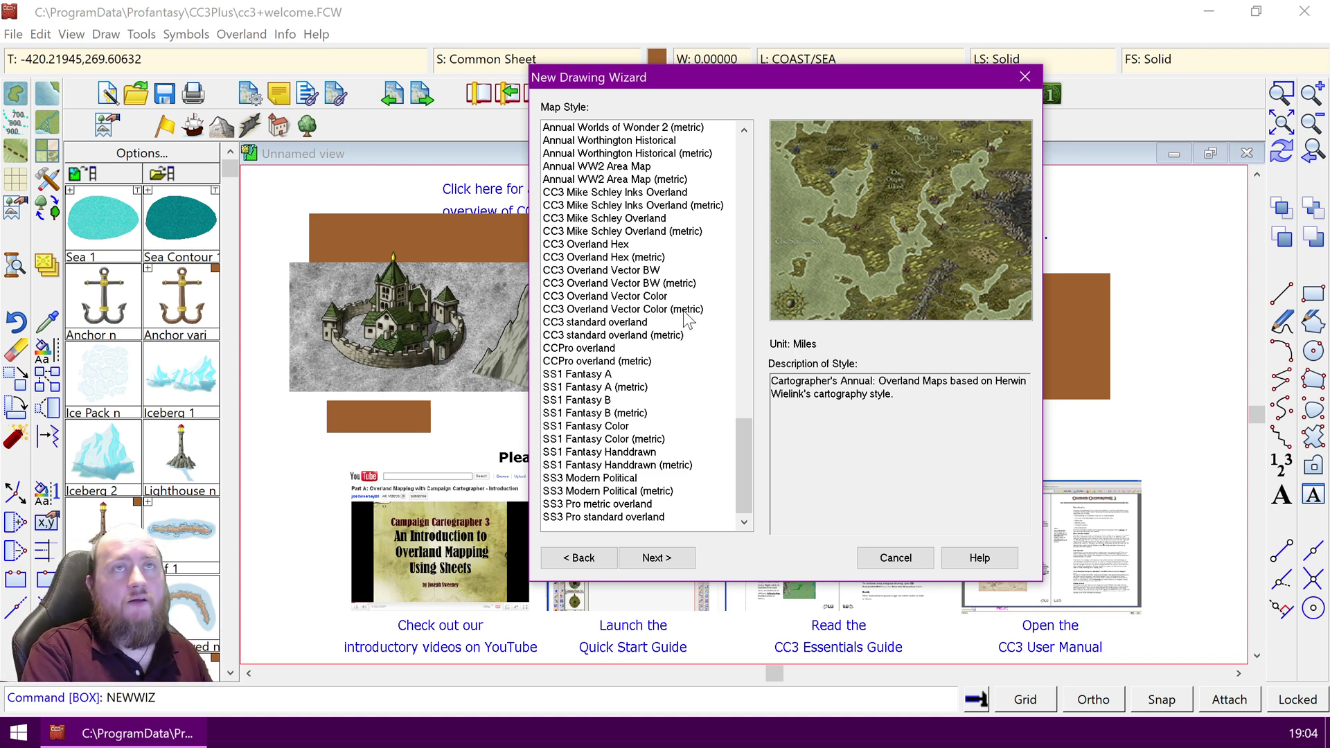
drag(740, 454, 769, 518)
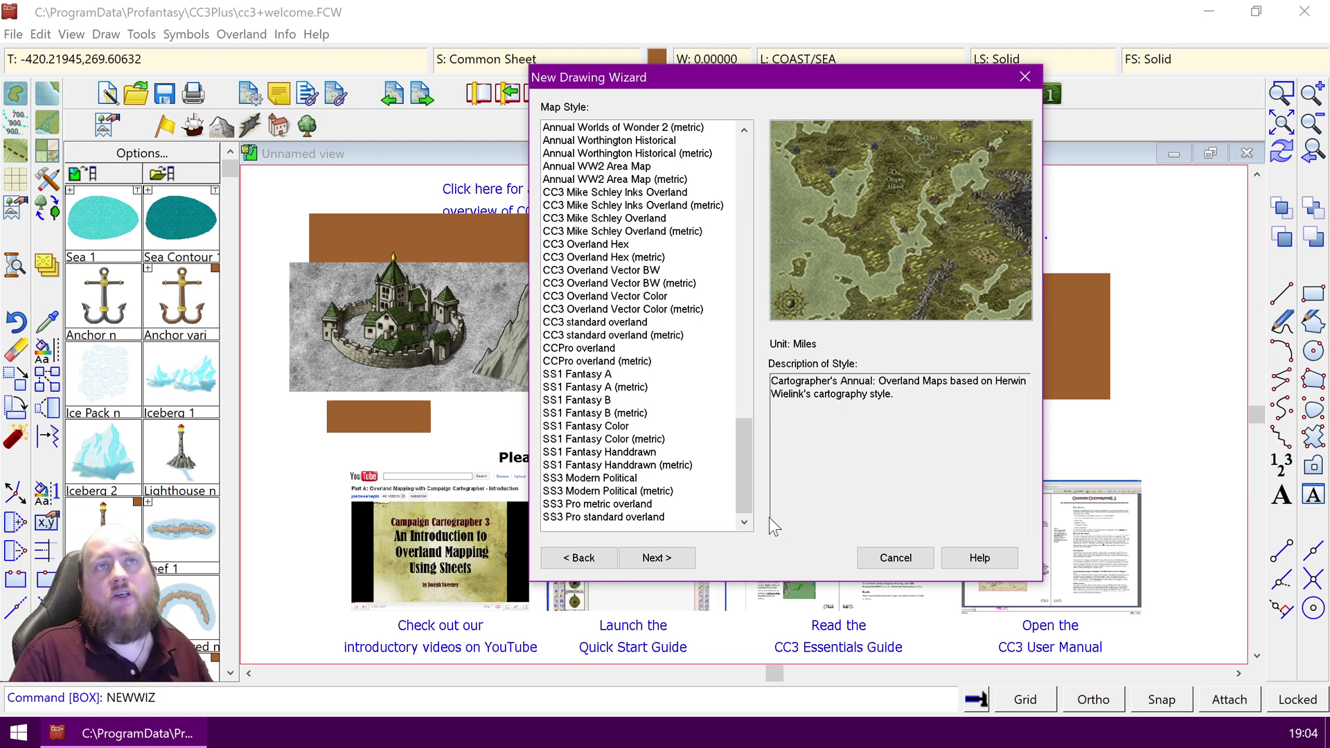
click(573, 556)
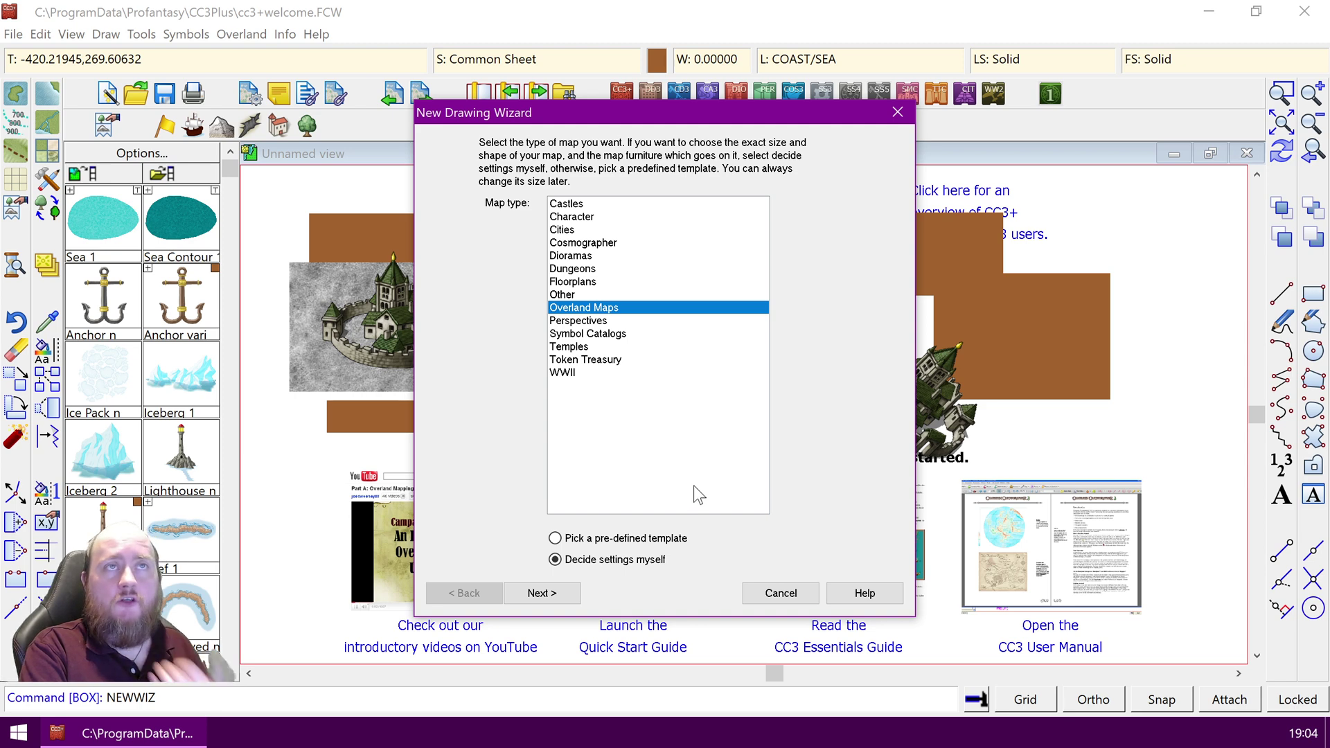
click(552, 599)
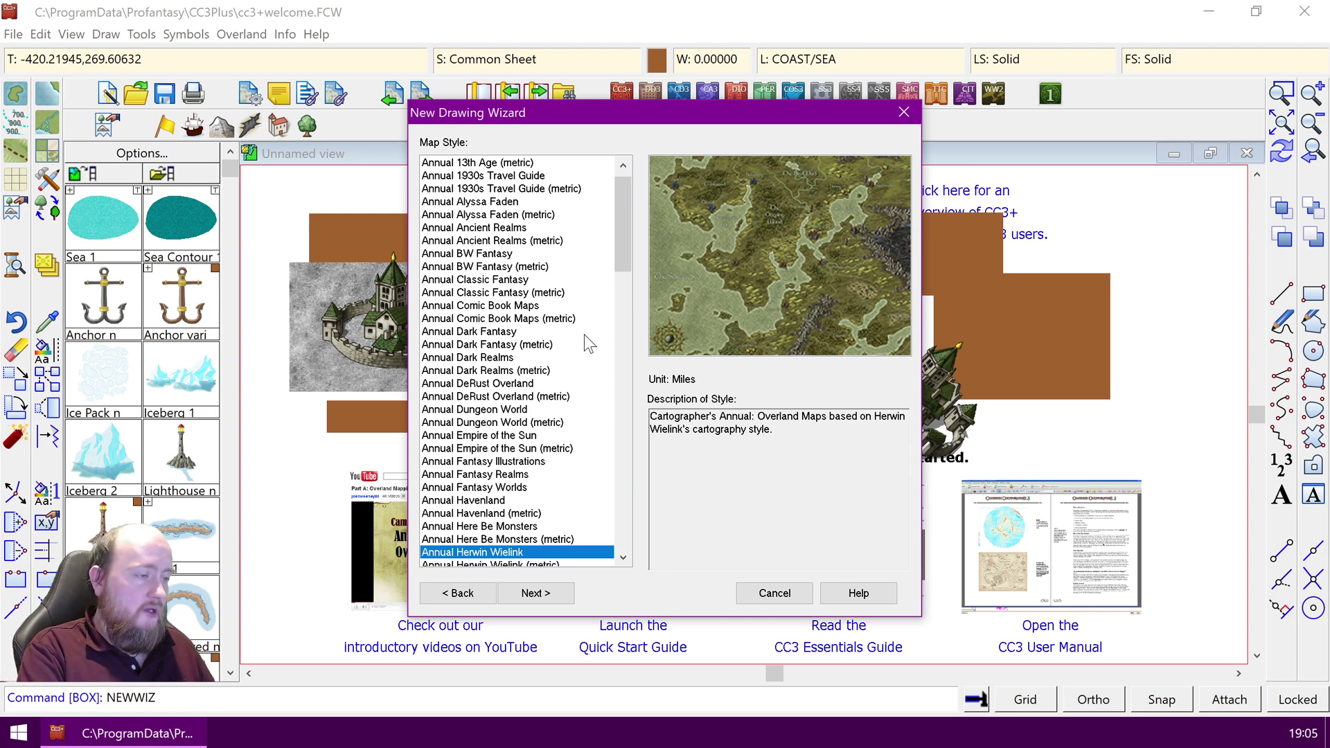
Compare the CC3 standard and Mike Schley Inks previews, choose the CC3 Mike Schley Overland style, and continue to the map setup page.
drag(621, 235, 621, 519)
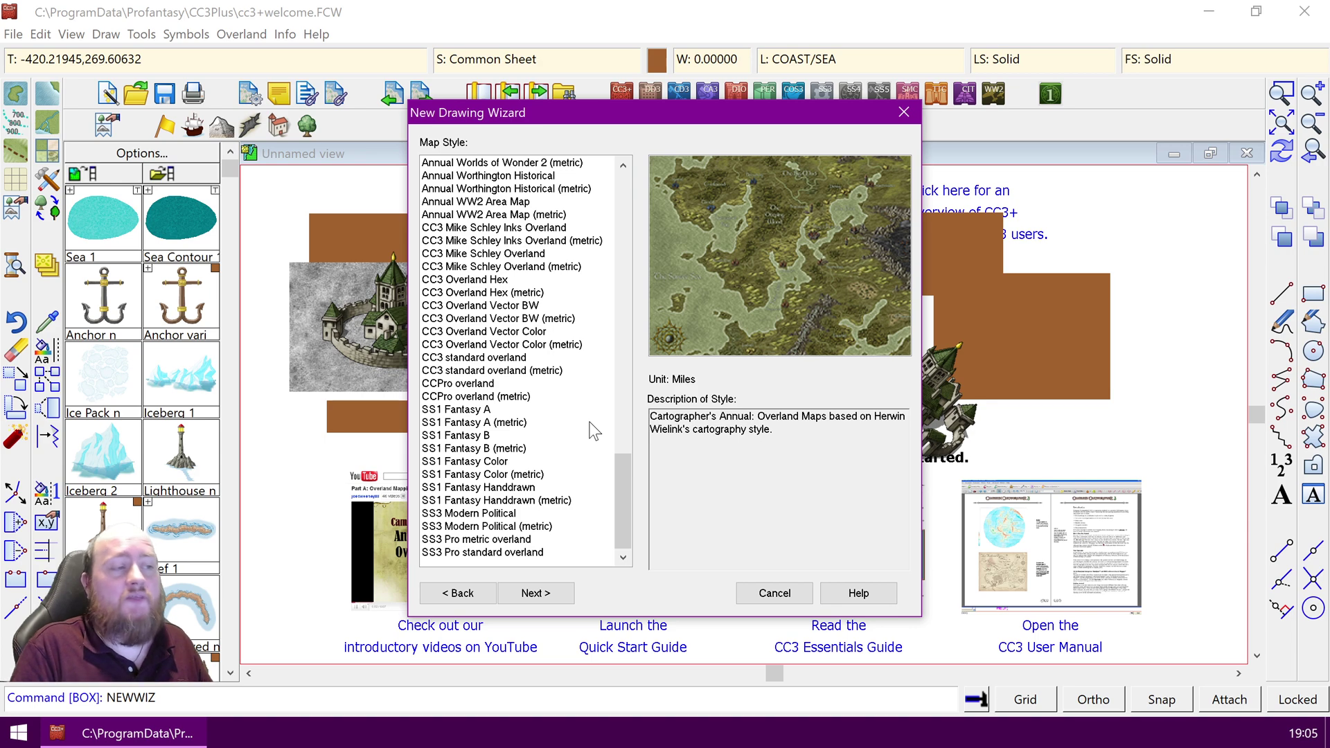
drag(625, 466, 618, 530)
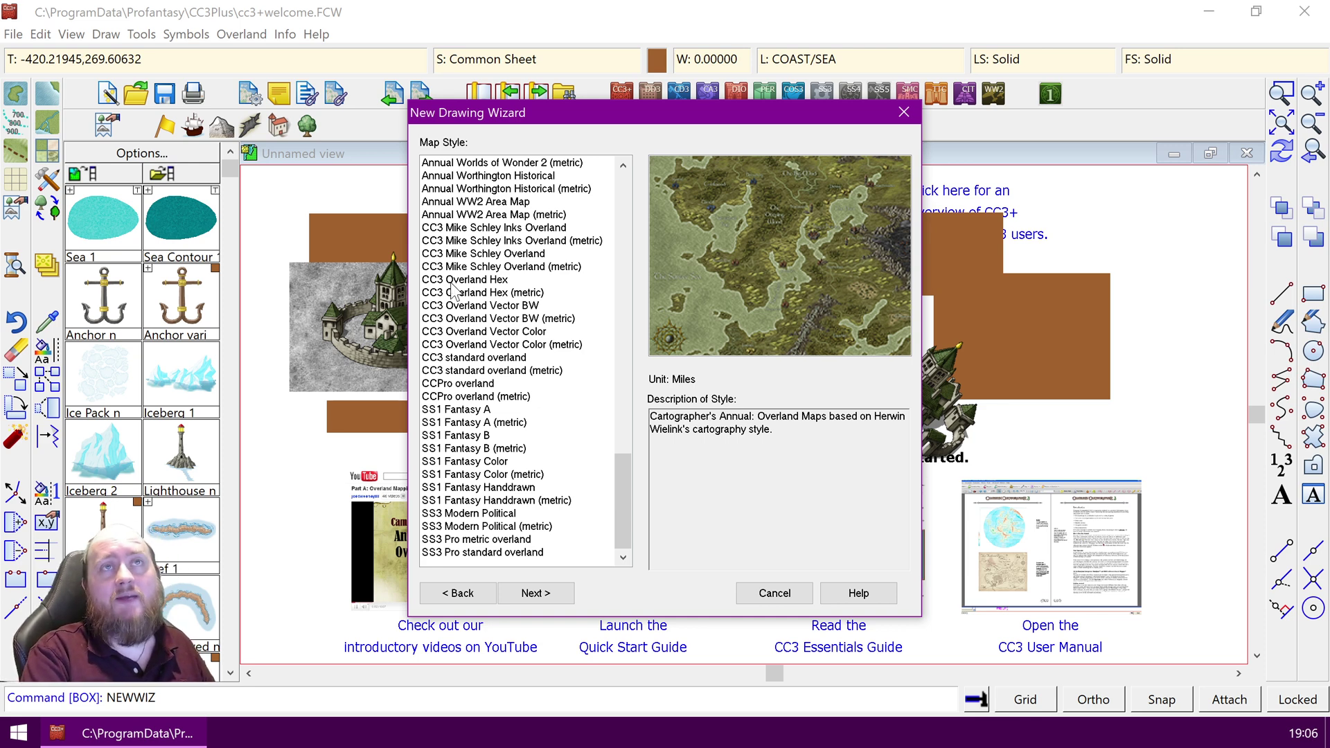
drag(617, 471, 622, 446)
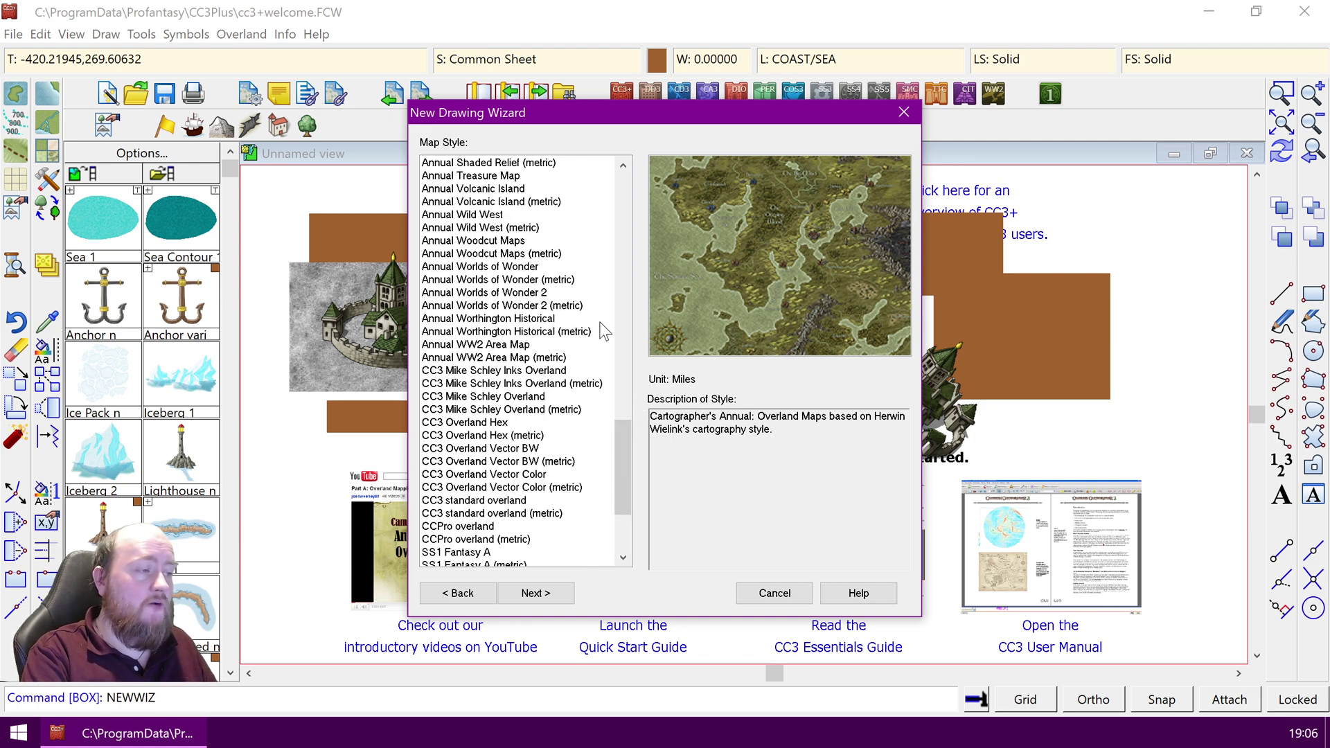
scroll(583, 285, down, 3)
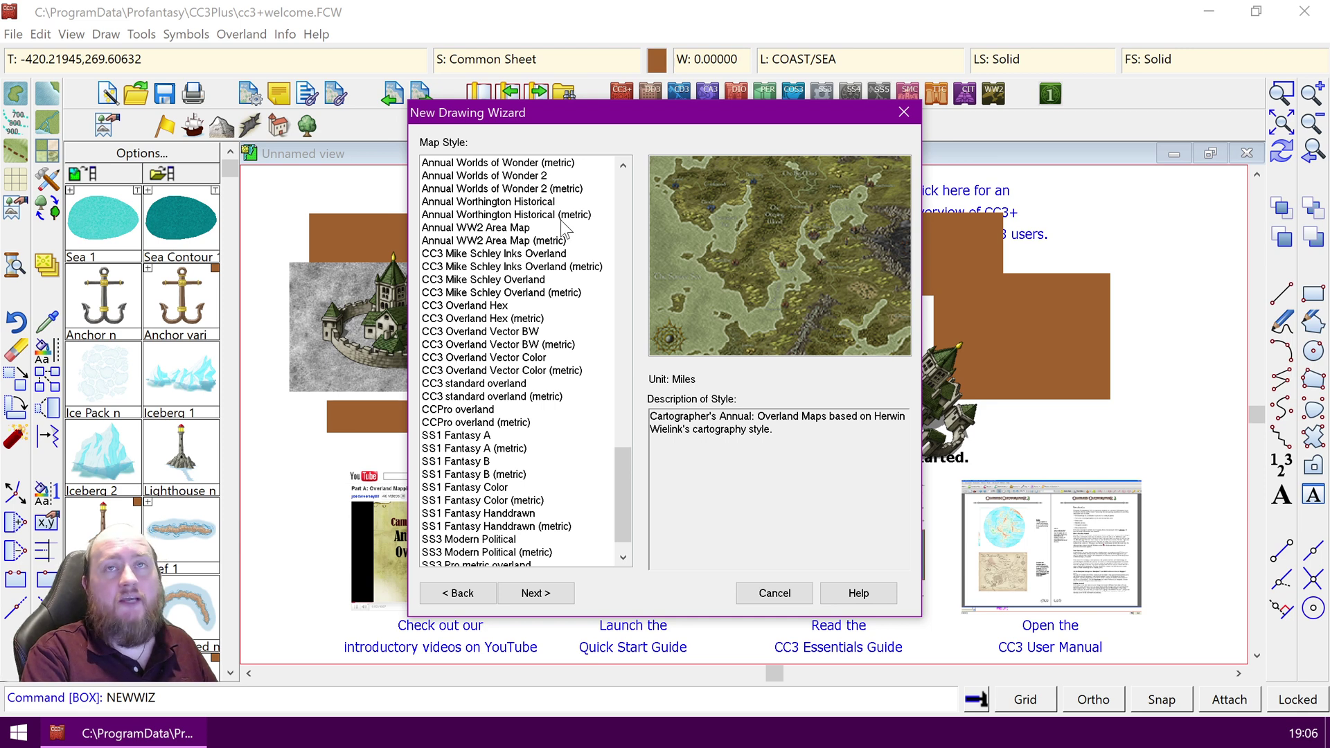
click(461, 280)
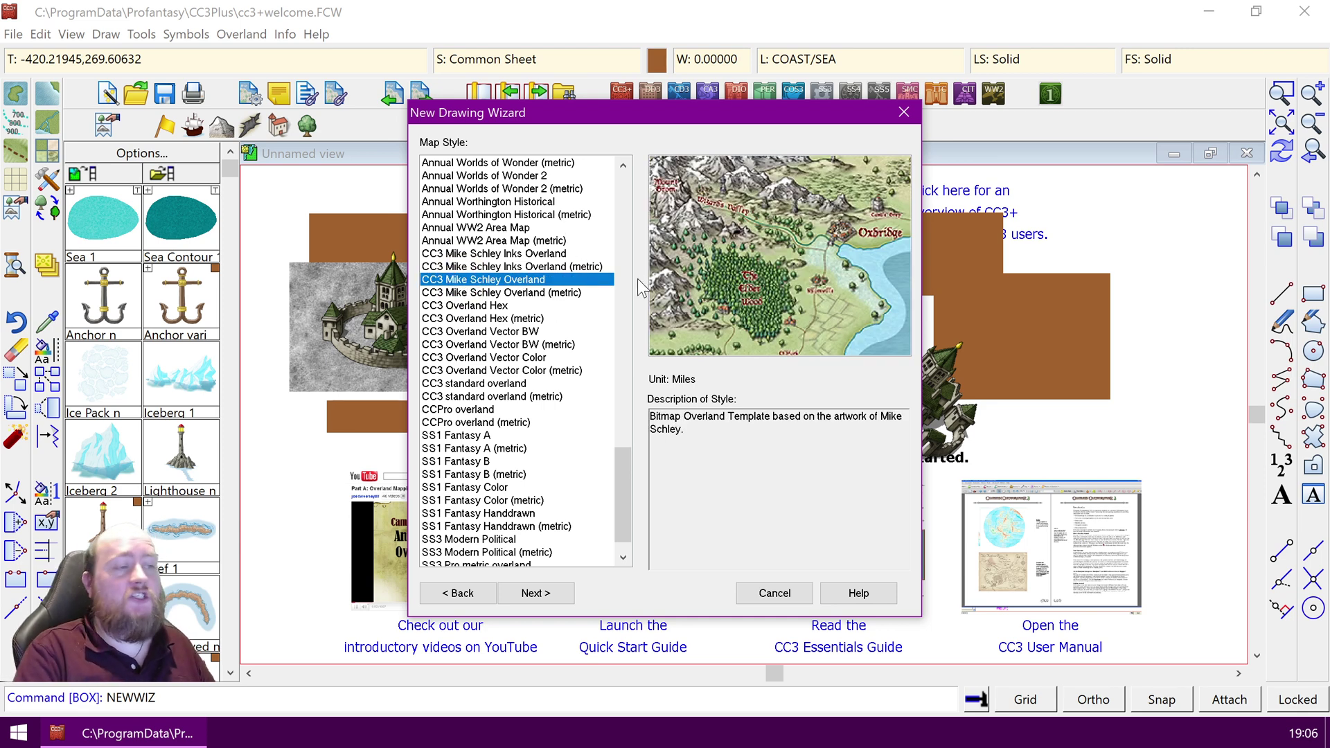
click(487, 384)
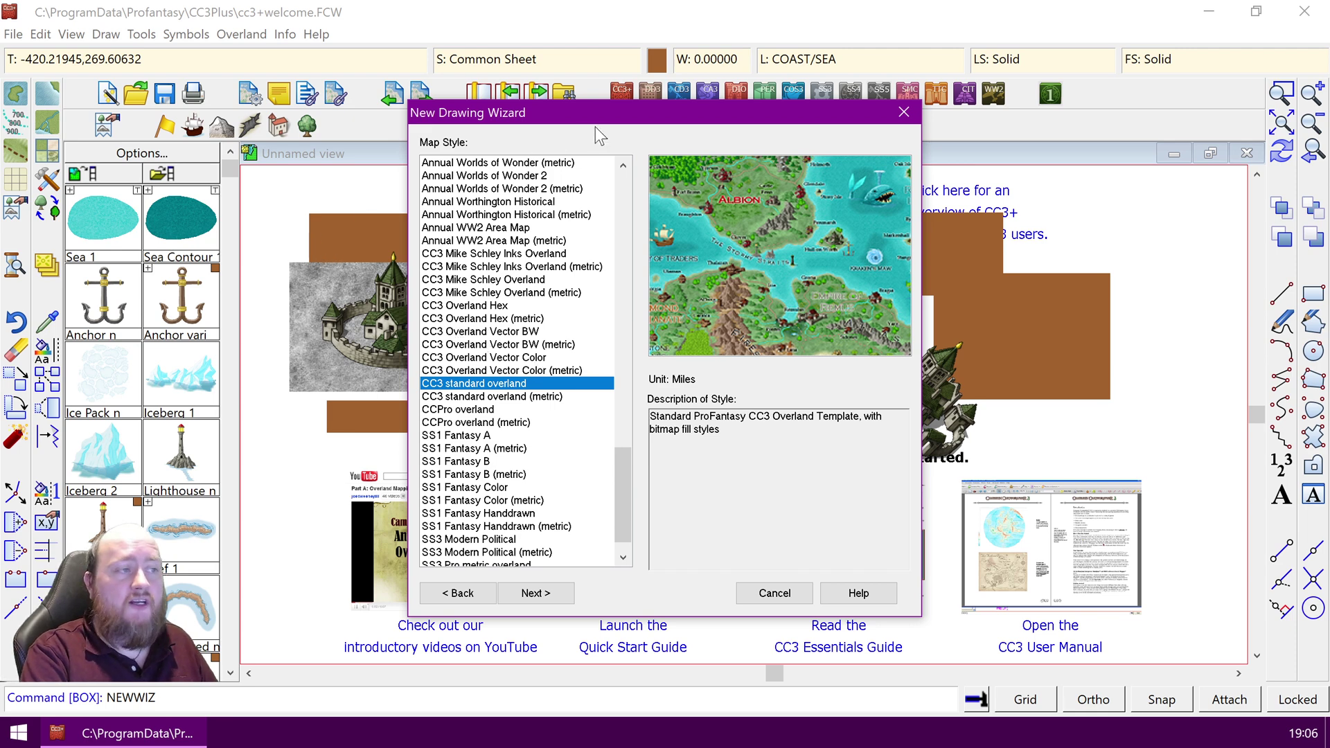
click(479, 281)
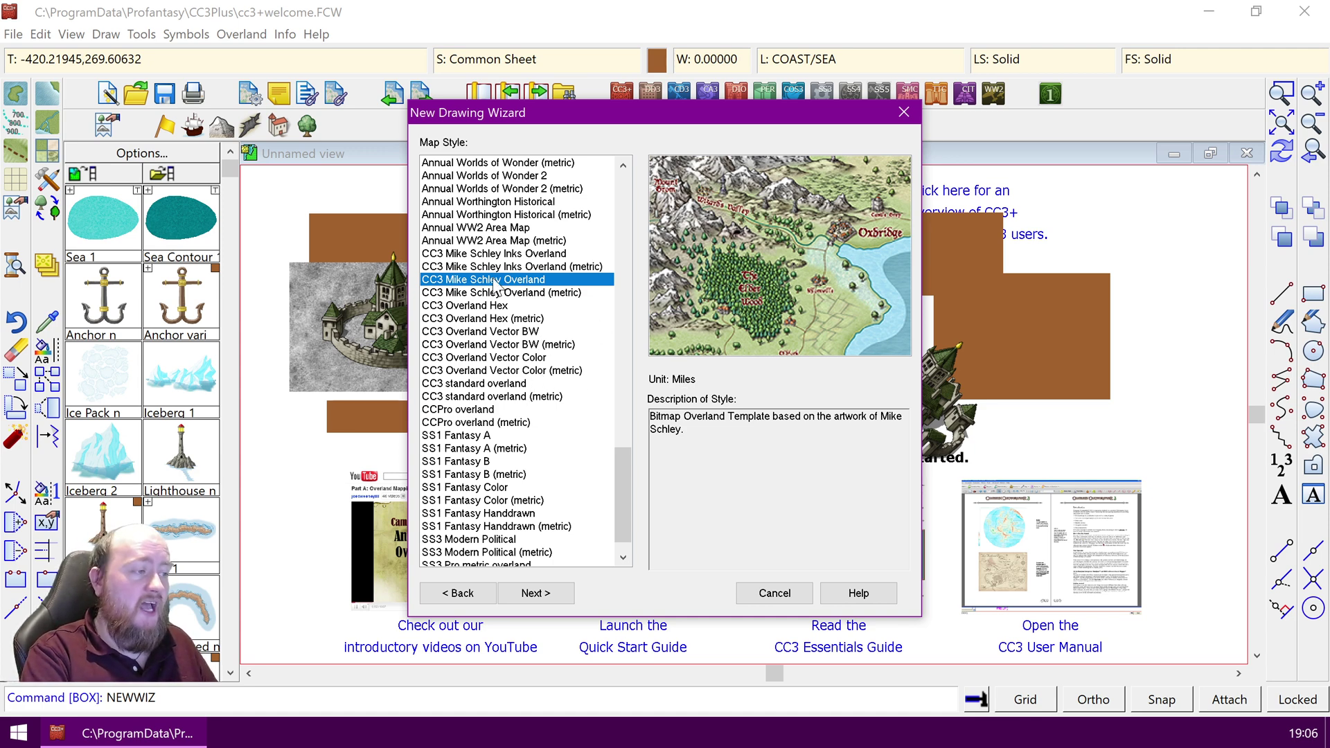
click(509, 255)
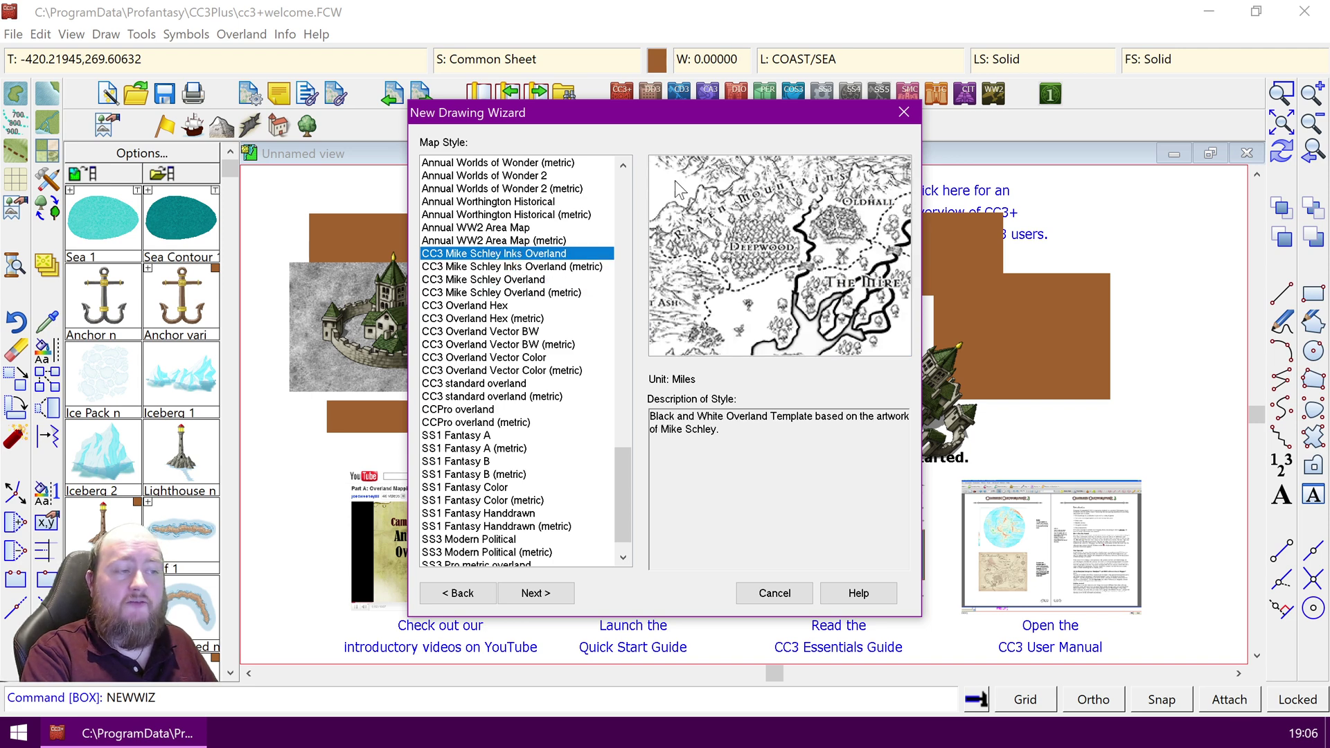
click(504, 279)
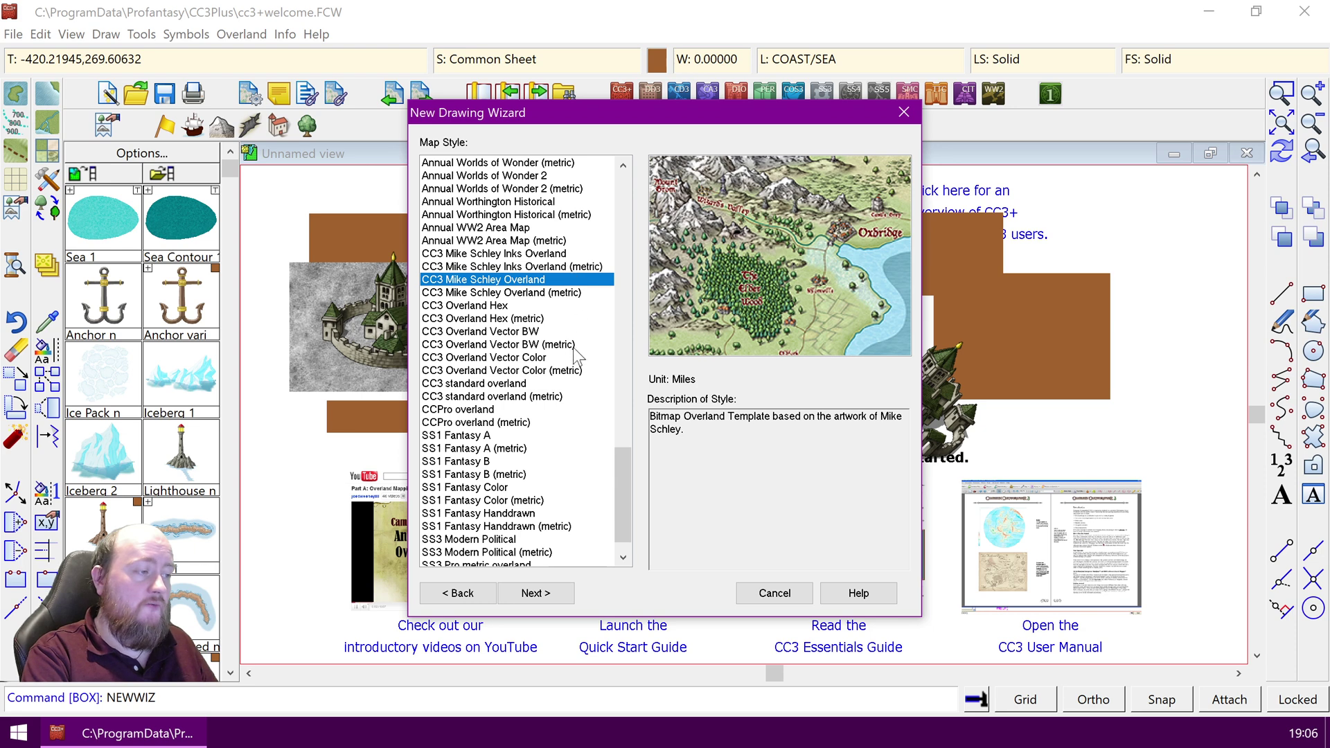
click(538, 595)
Examine the width and height dimensions of the new map.
double_click(487, 496)
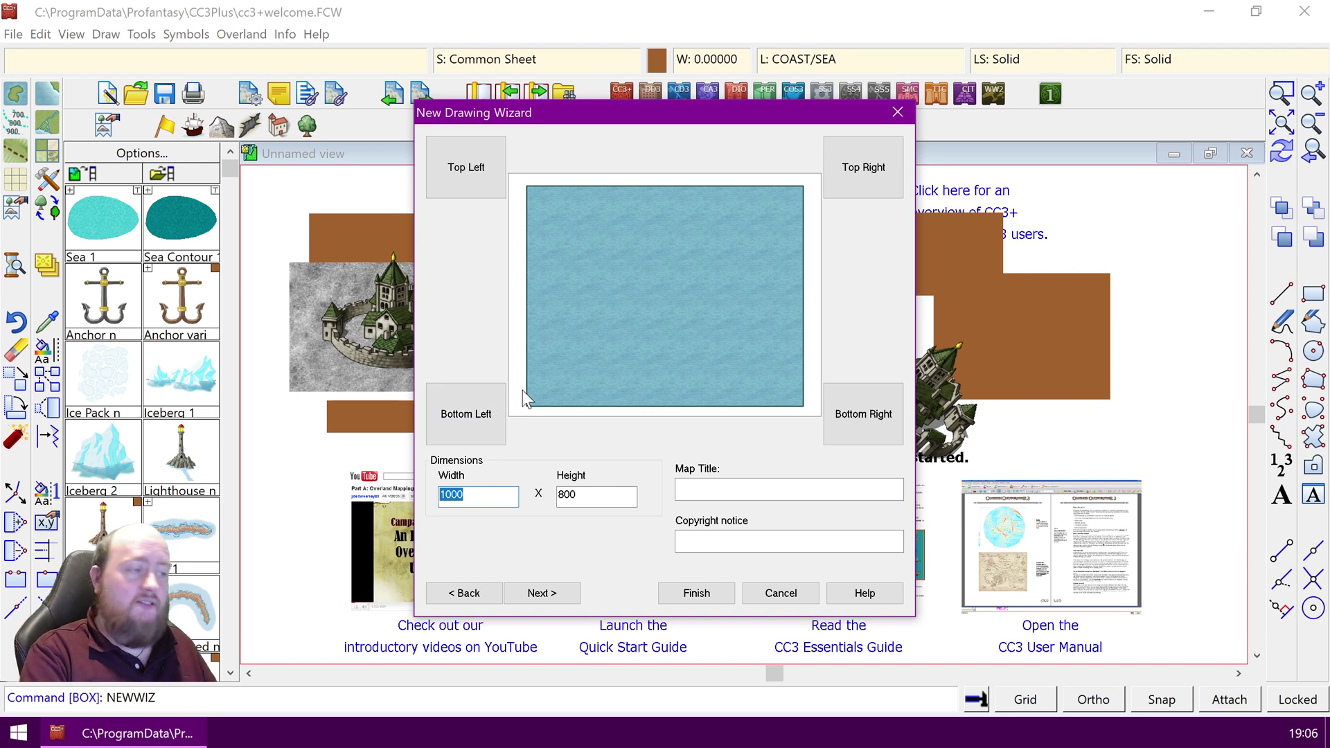
click(474, 499)
drag(603, 496, 438, 496)
drag(596, 496, 547, 497)
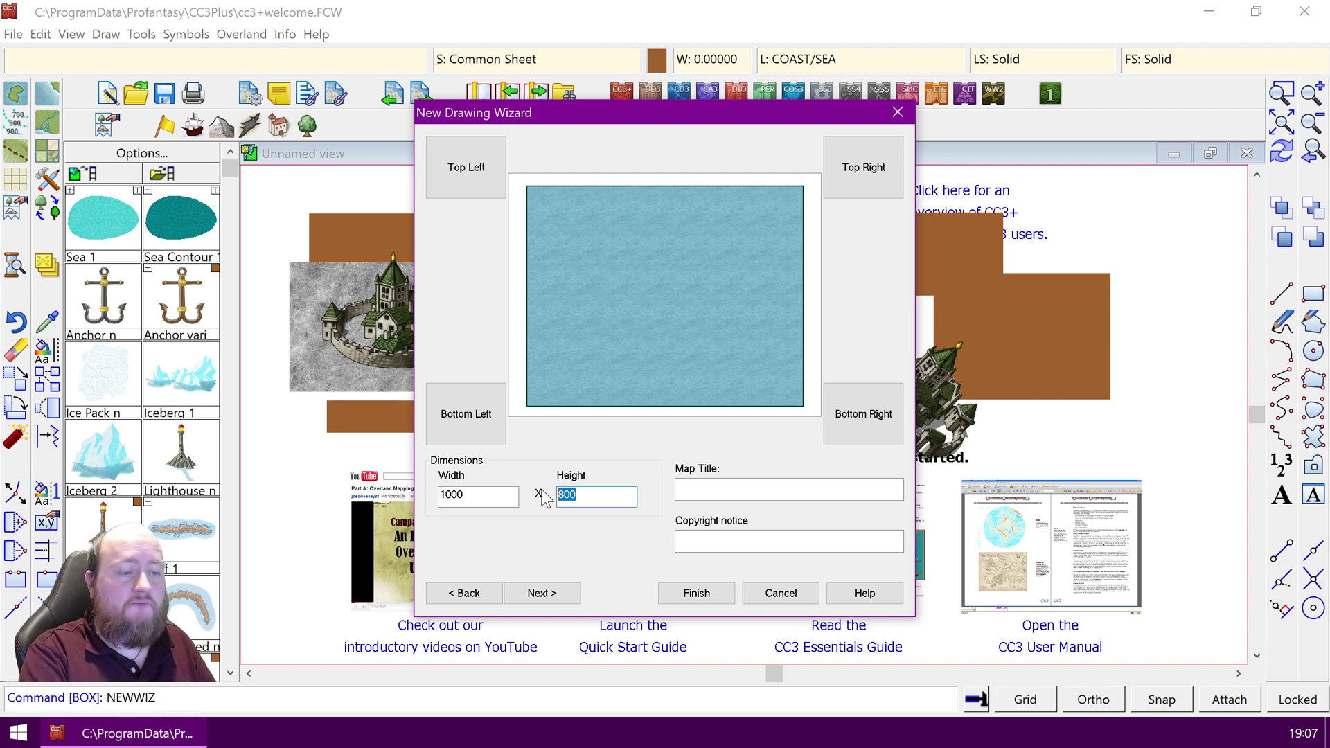
Return to the map styles and compare the units of CC3 Mike Schley Overland with its metric version, leaving the non-metric one selected.
click(451, 596)
drag(627, 418, 622, 510)
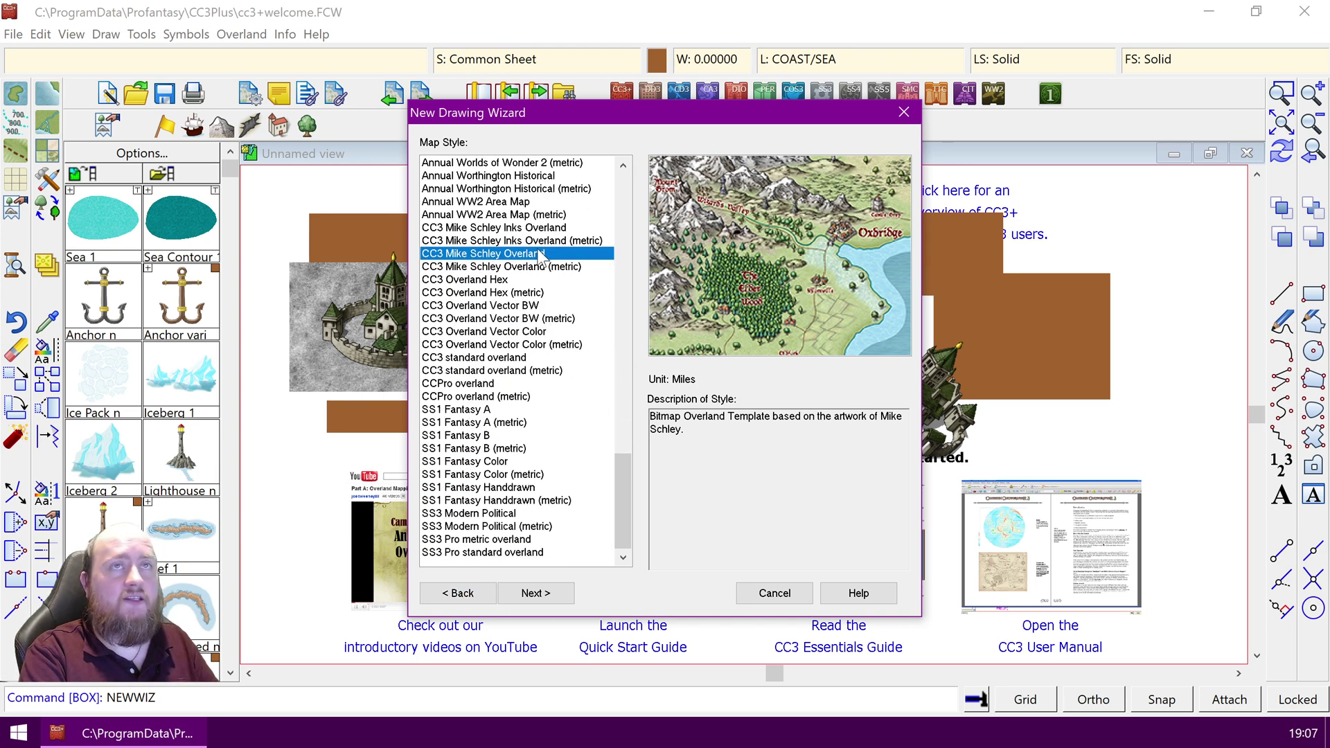
click(526, 269)
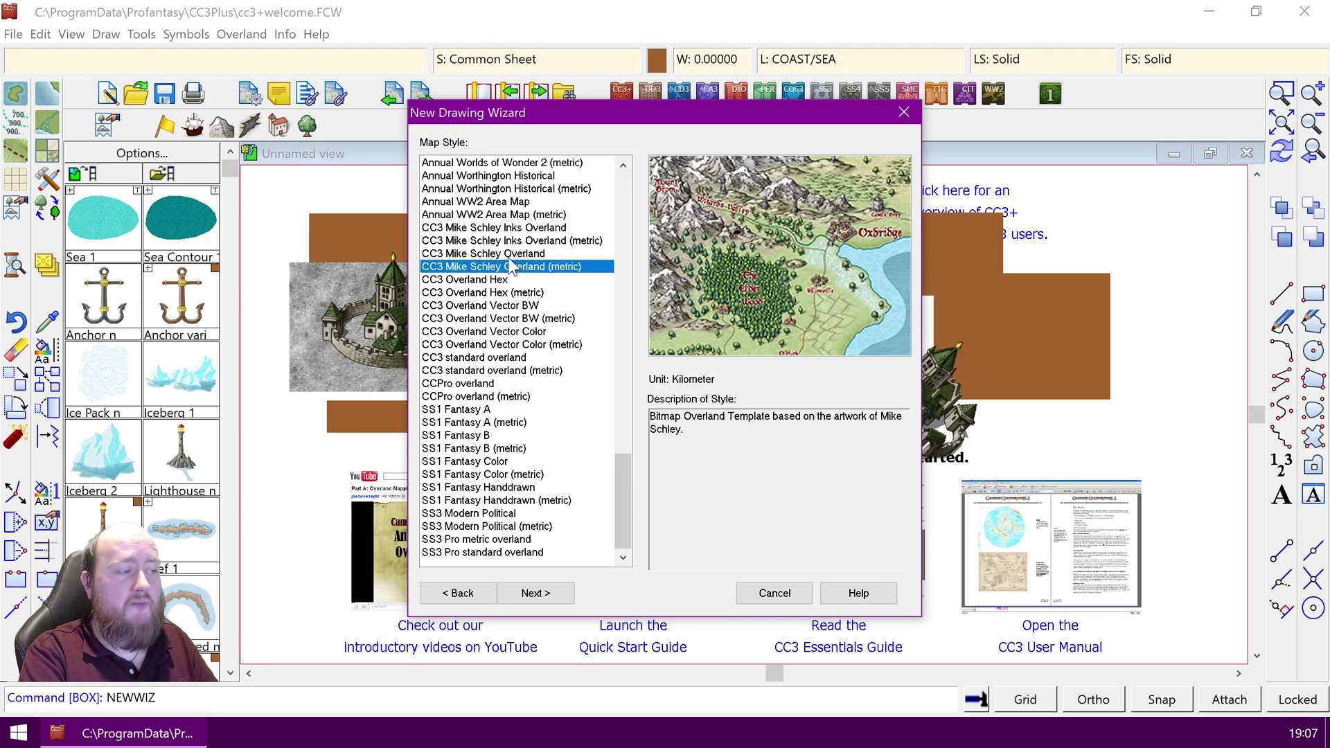
click(511, 255)
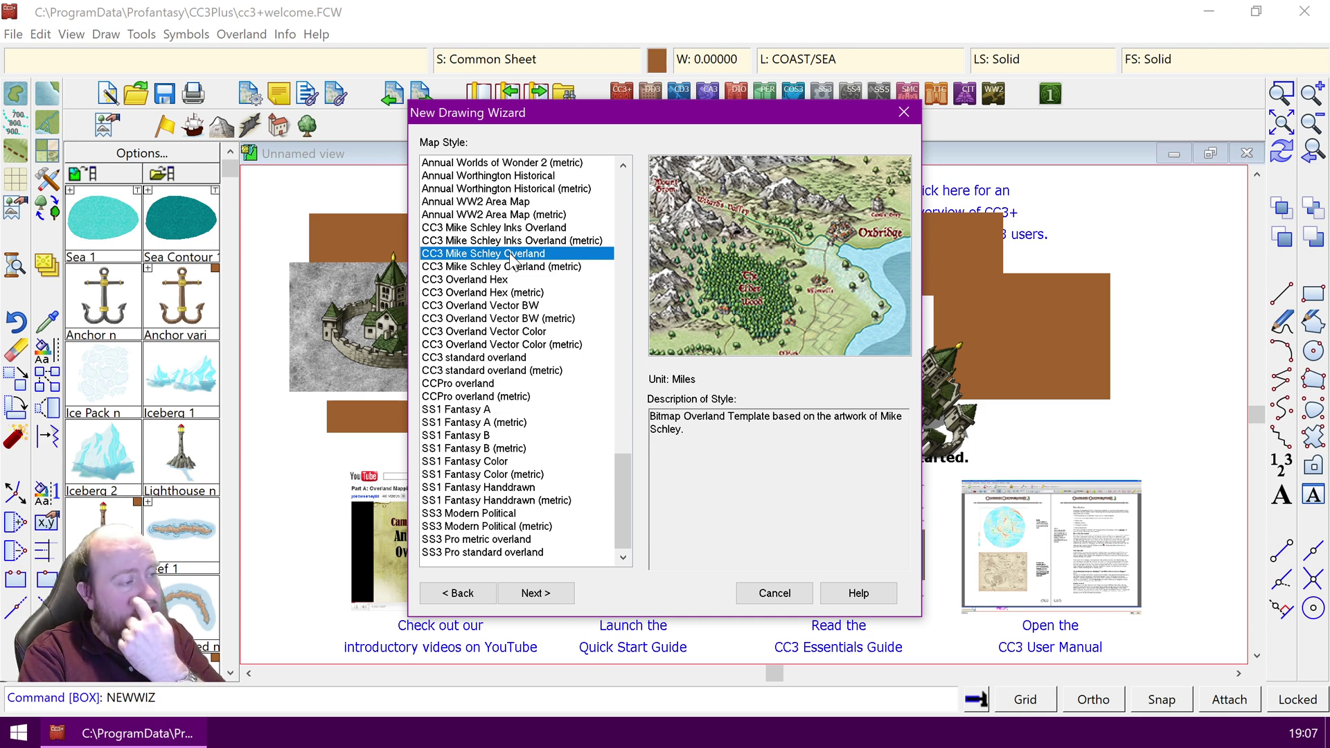
click(514, 267)
click(511, 254)
click(512, 268)
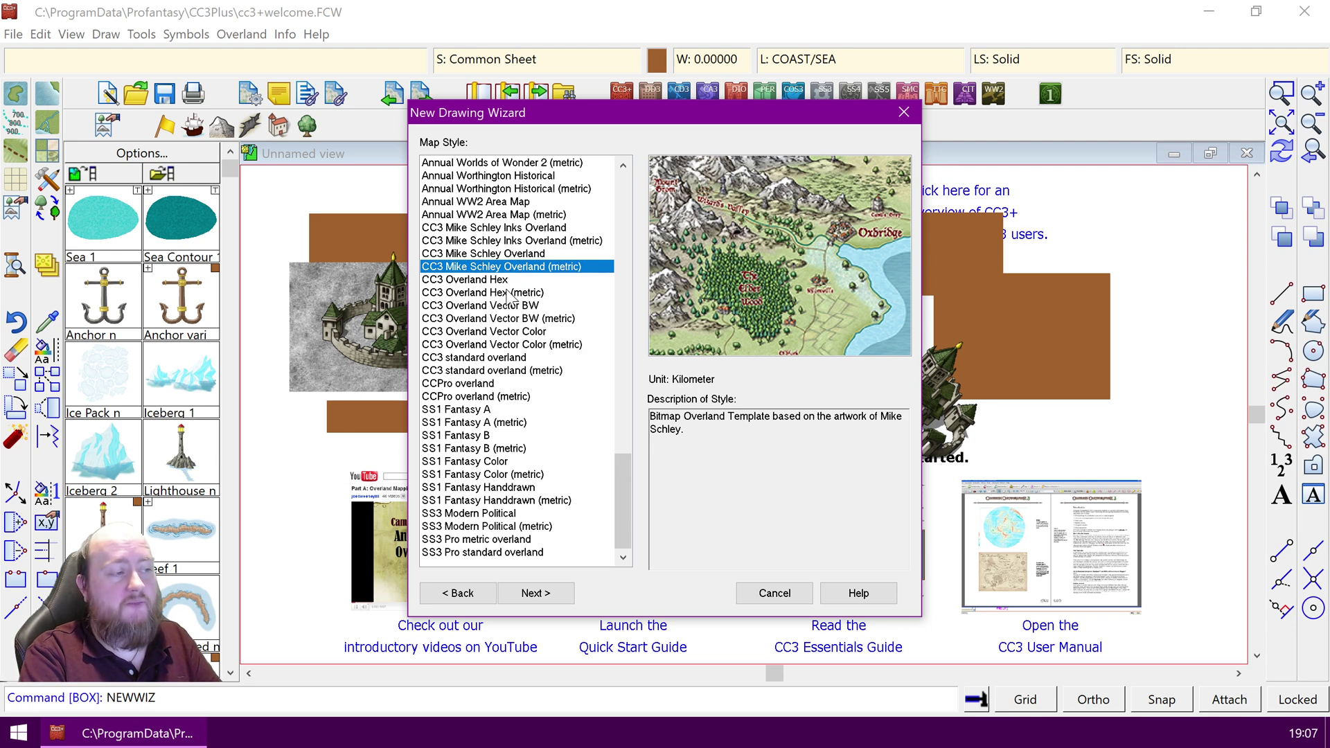
click(524, 254)
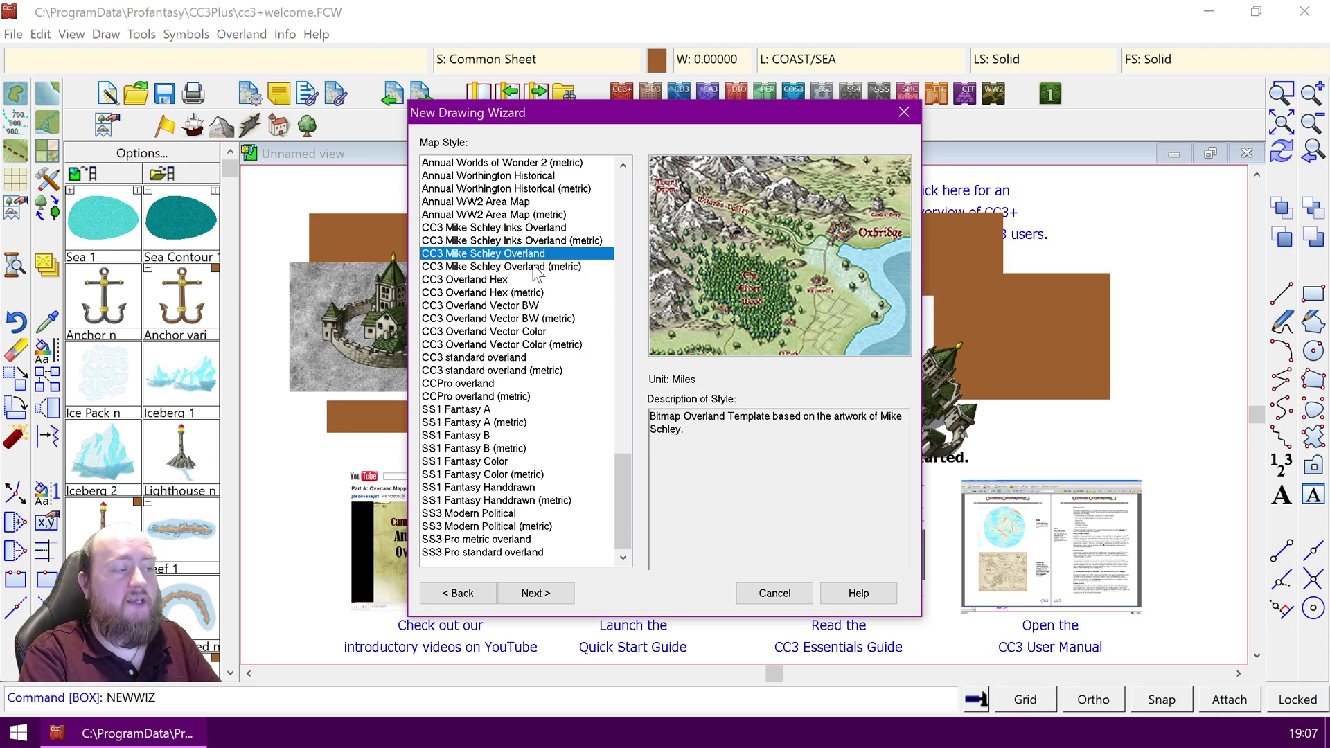
Continue to the map setup page and set the map dimensions to 50 wide by 40 high.
click(535, 592)
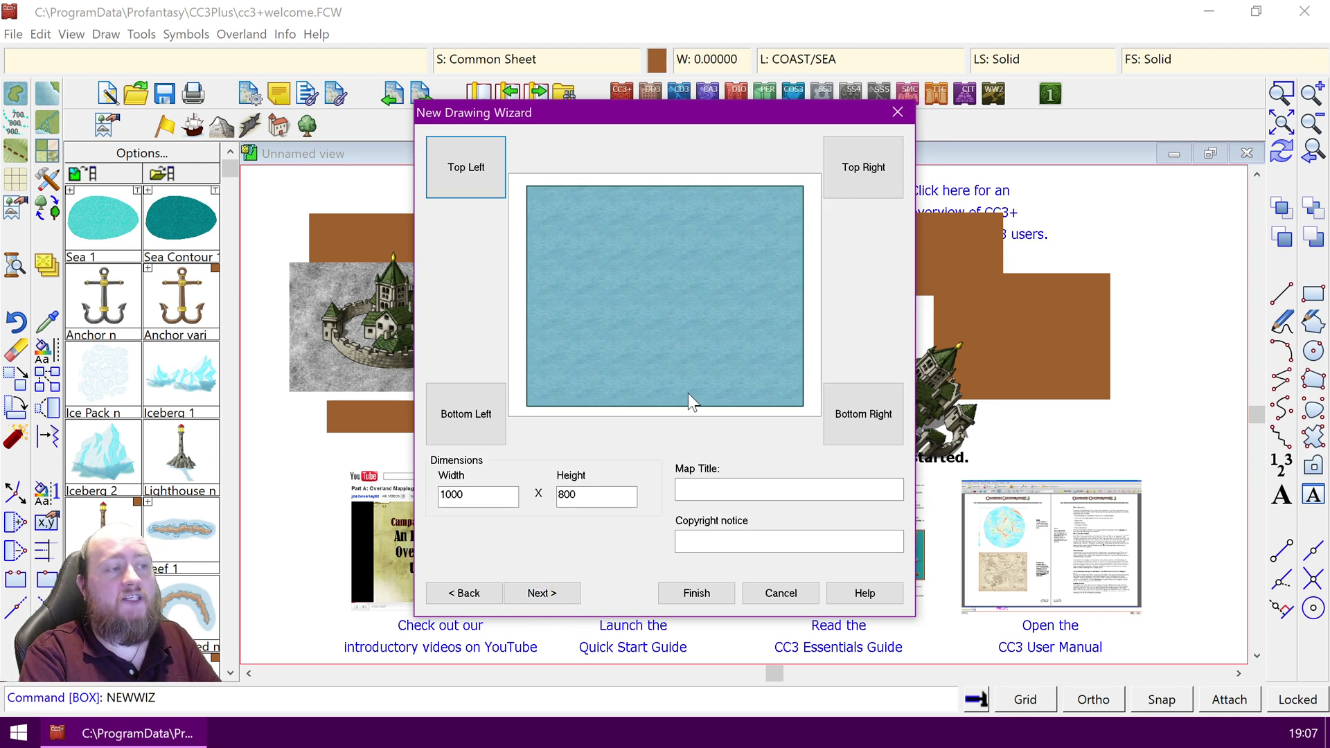
click(478, 587)
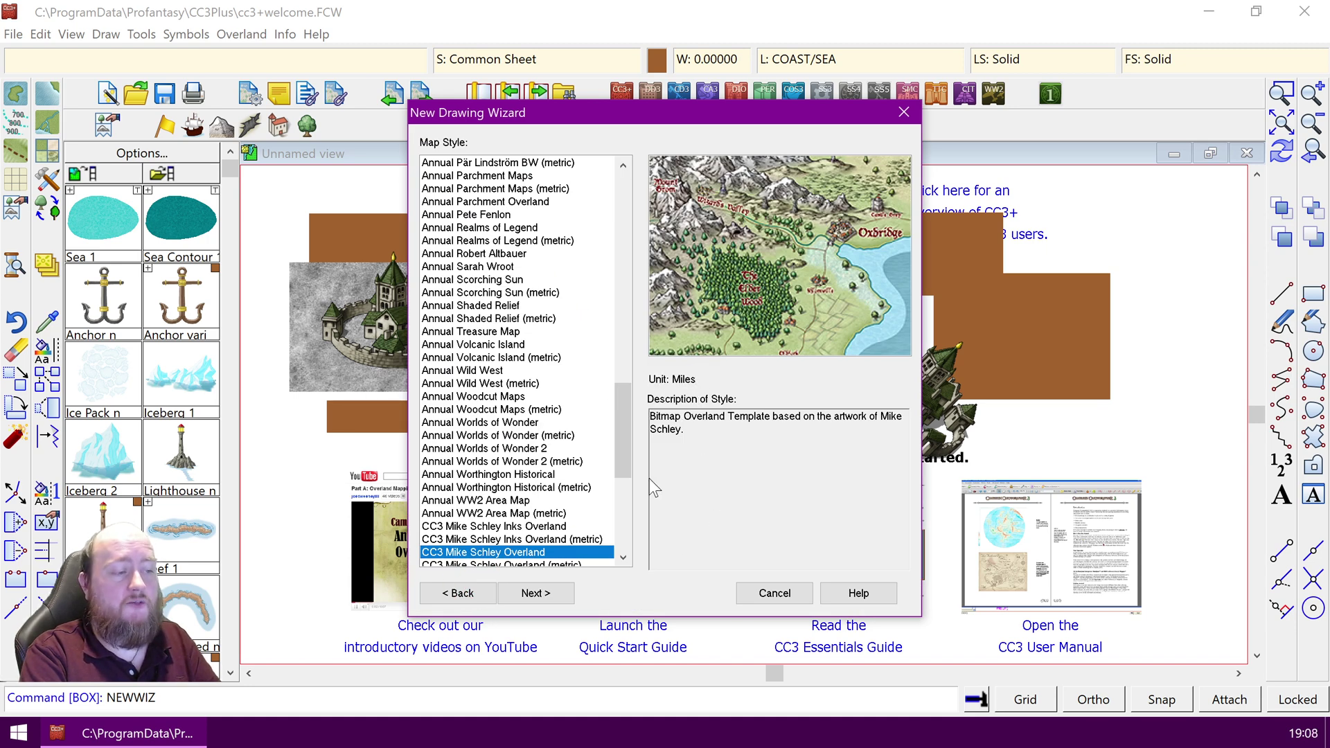
click(543, 592)
double_click(511, 496)
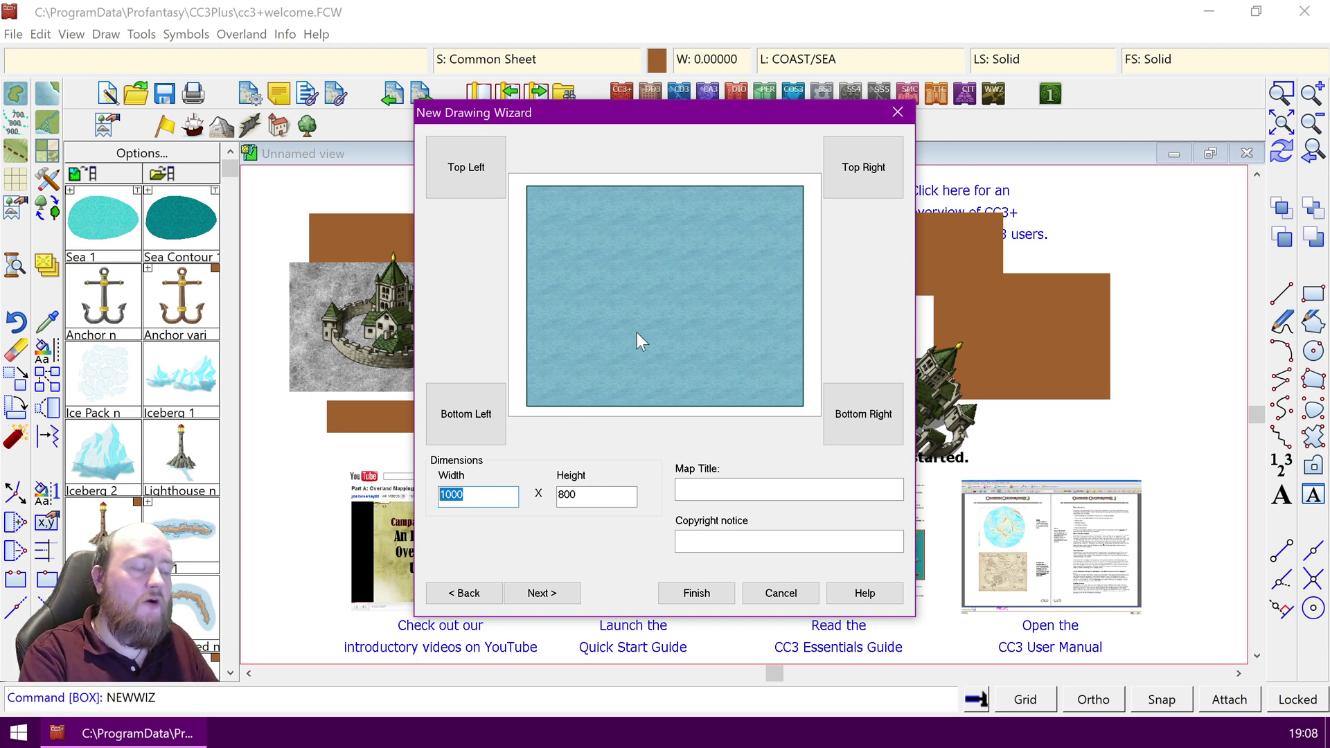
mouse_move(679, 118)
mouse_down()
mouse_move(772, 67)
mouse_move(772, 54)
mouse_up()
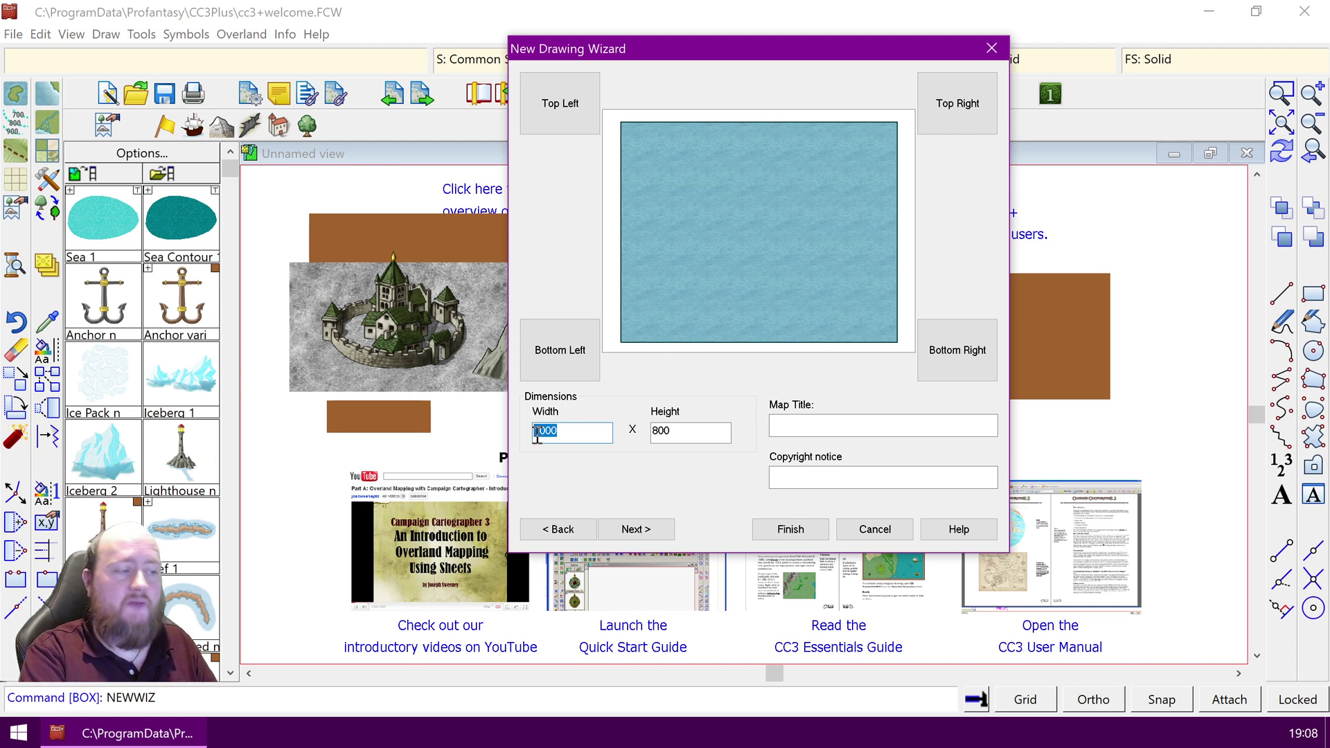
click(572, 433)
drag(572, 434, 466, 436)
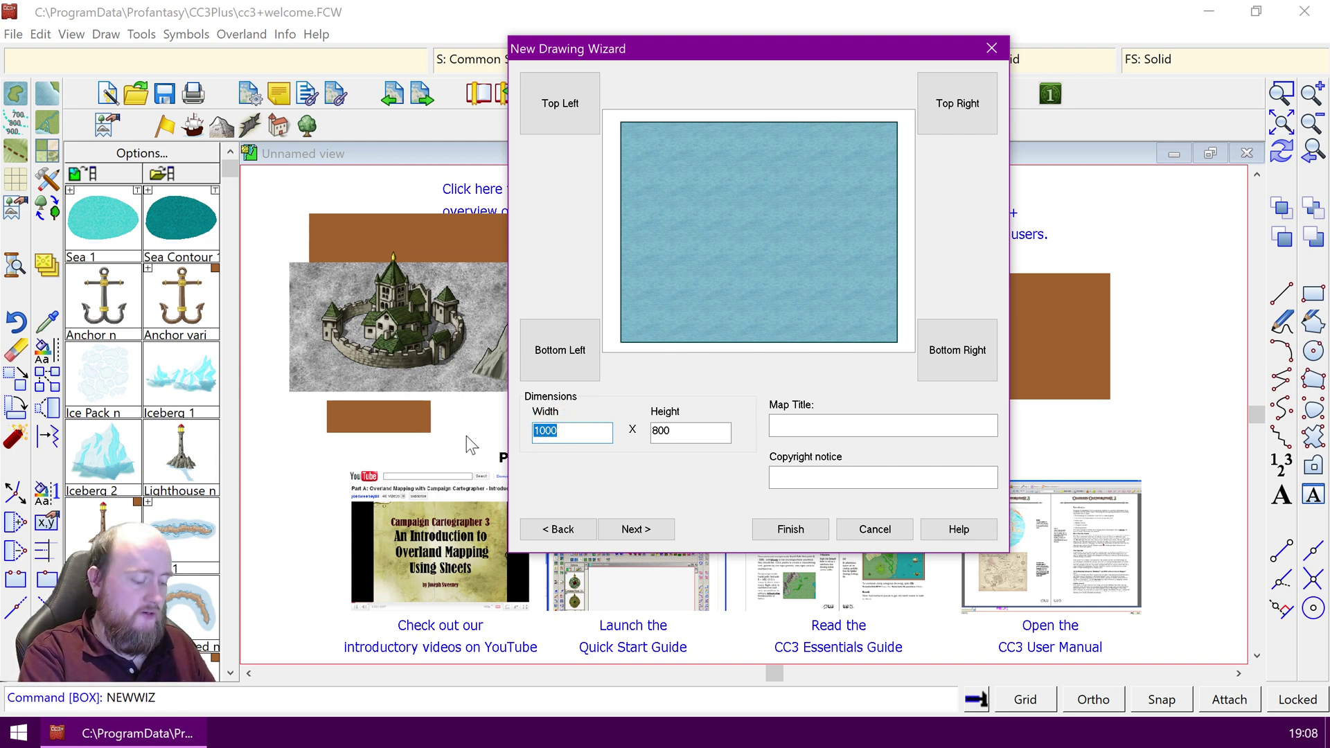
text(50)
key(Tab)
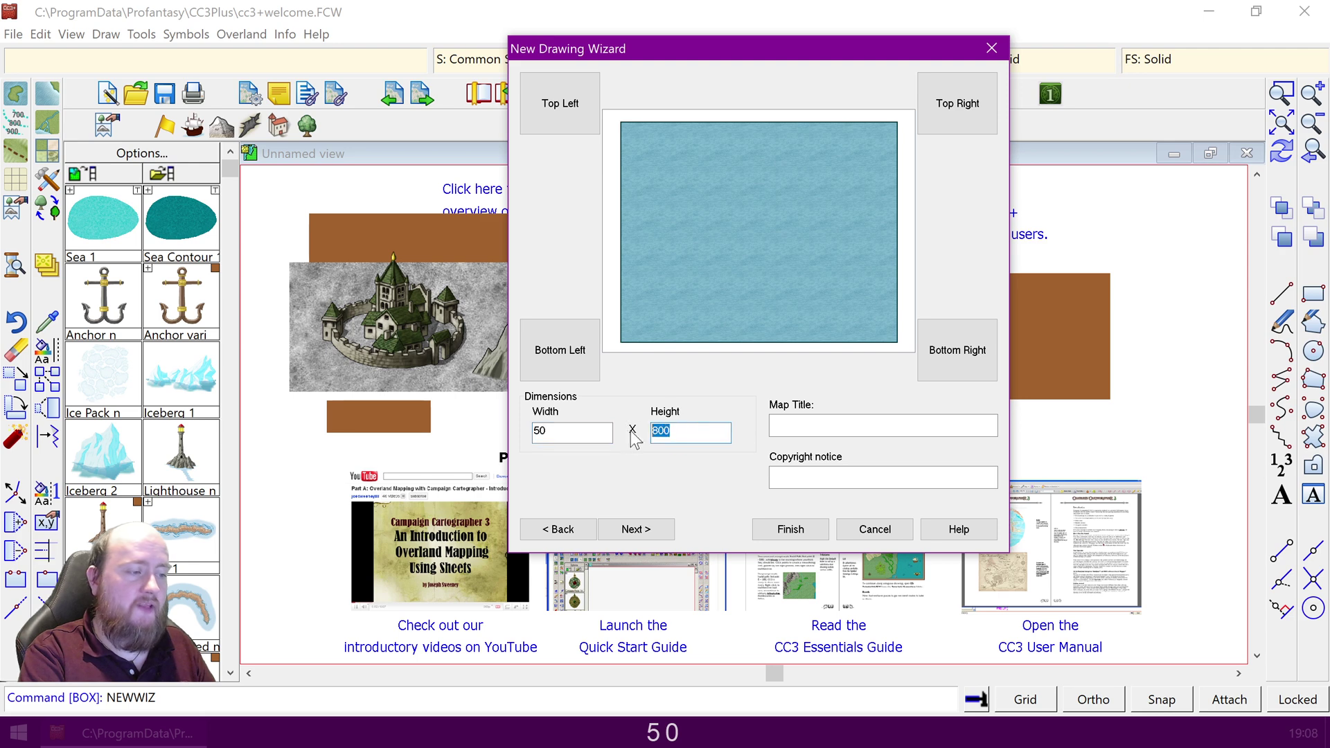
text(40)
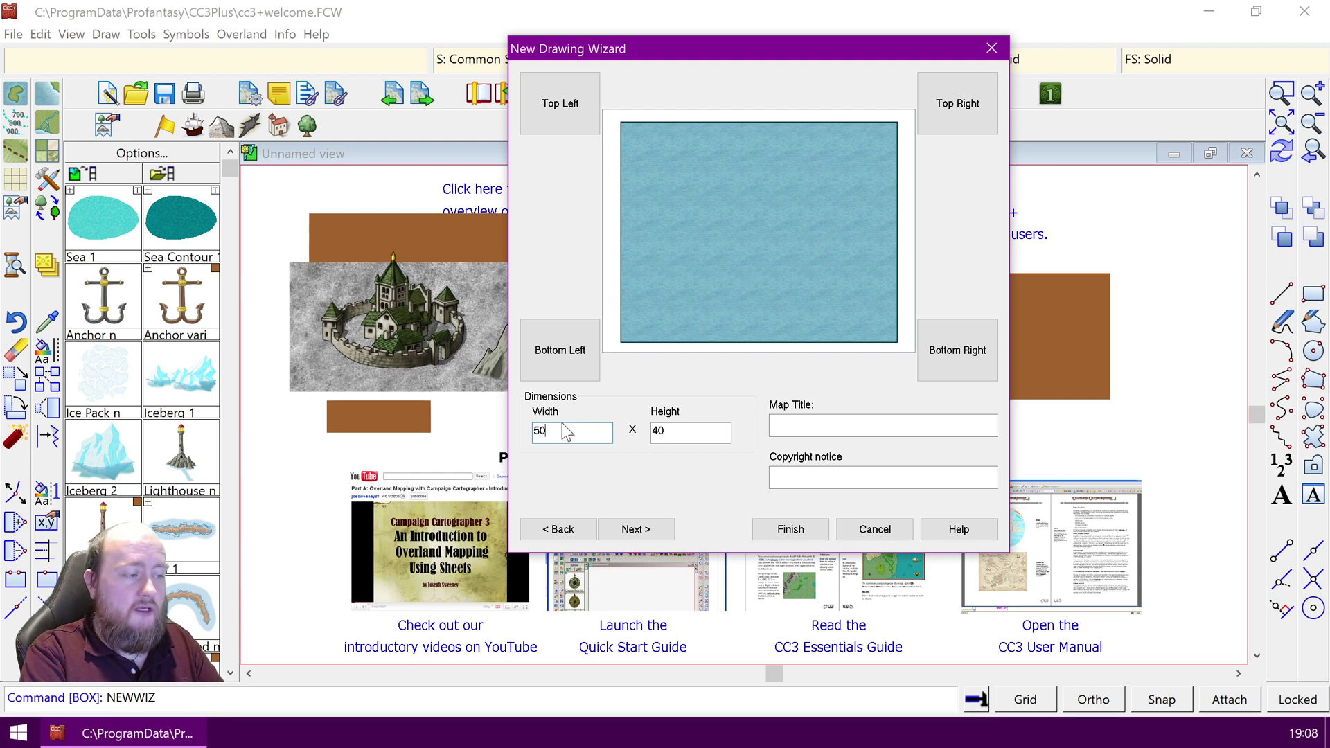
double_click(693, 431)
double_click(547, 435)
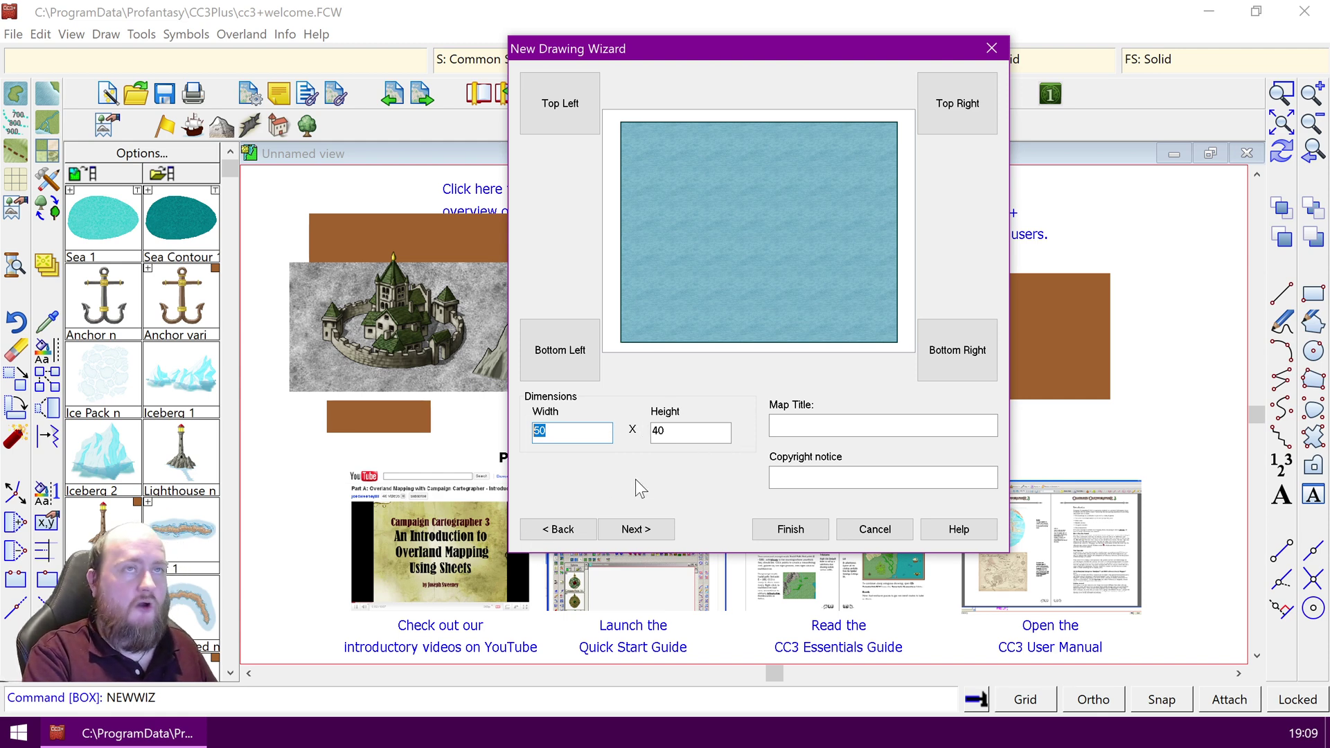
drag(706, 60, 744, 42)
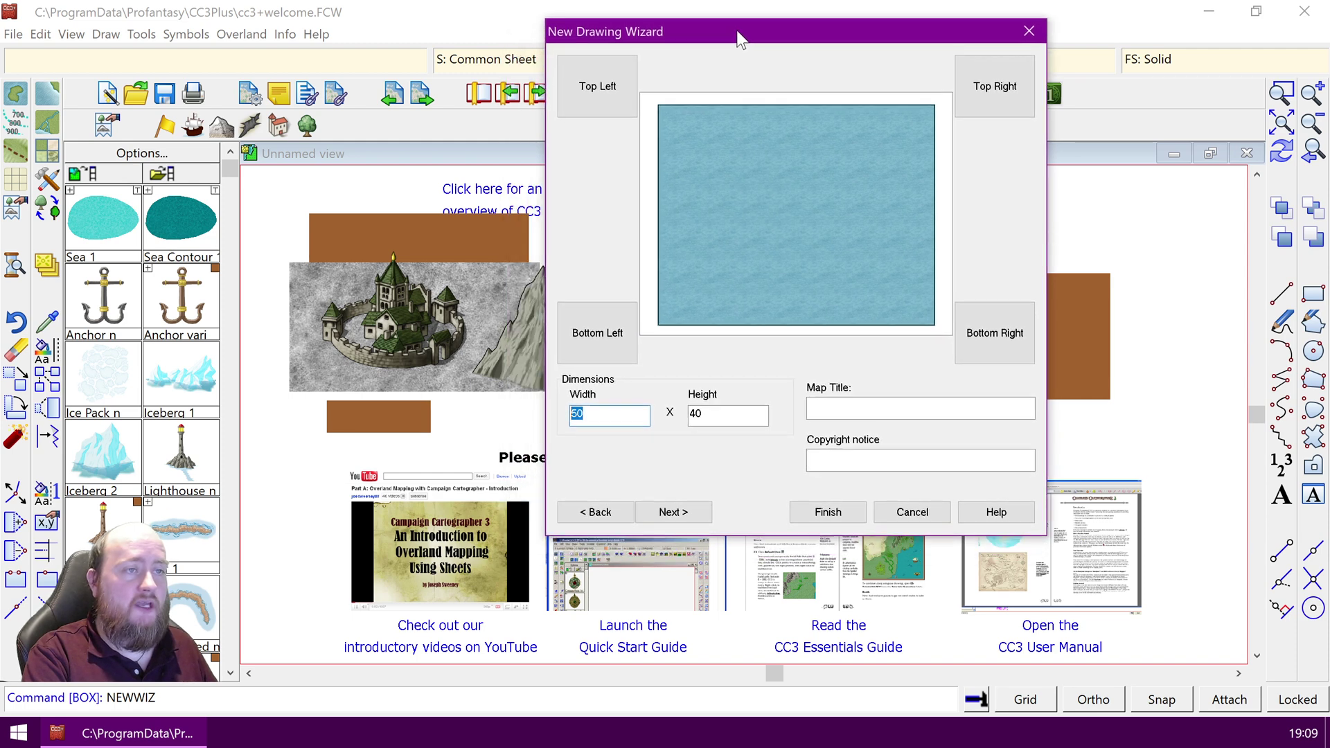
Go back to the map styles and recheck the unit of CC3 Mike Schley Overland against its metric variant, keeping the non-metric style.
click(597, 513)
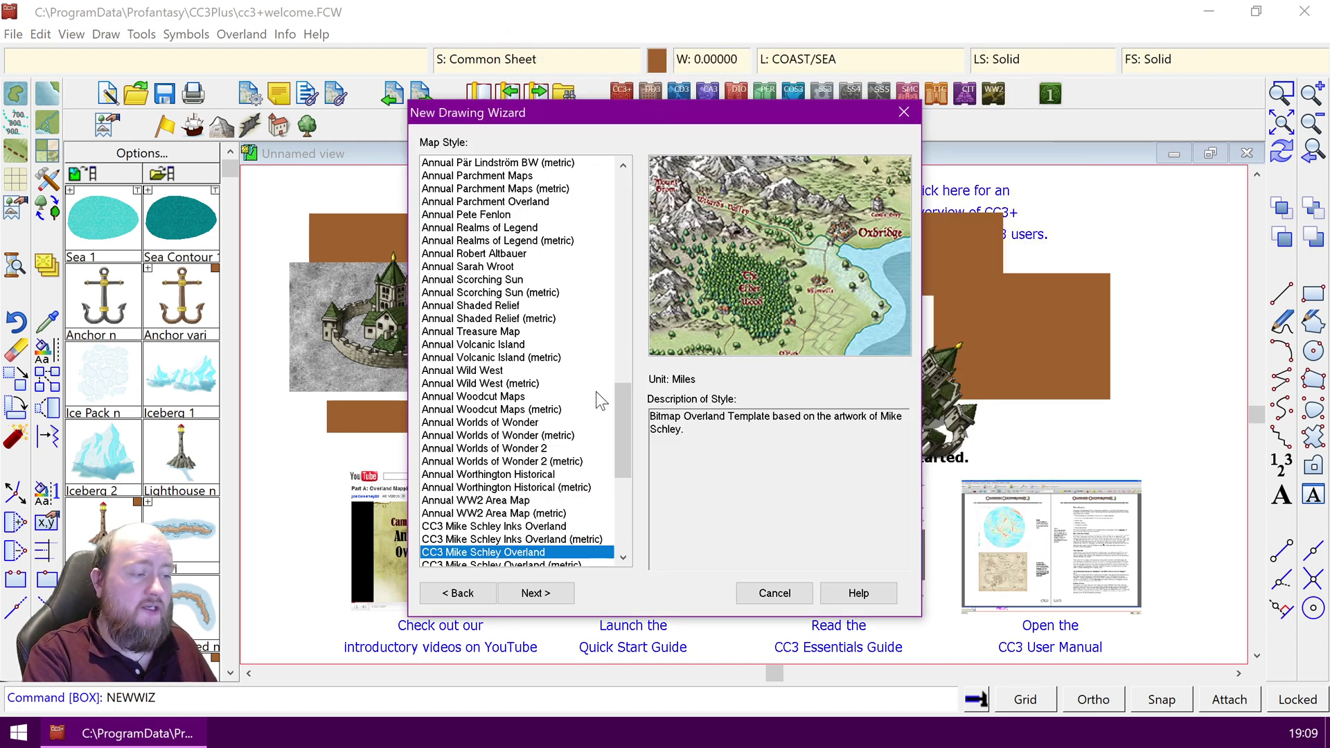
scroll(621, 418, down, 4)
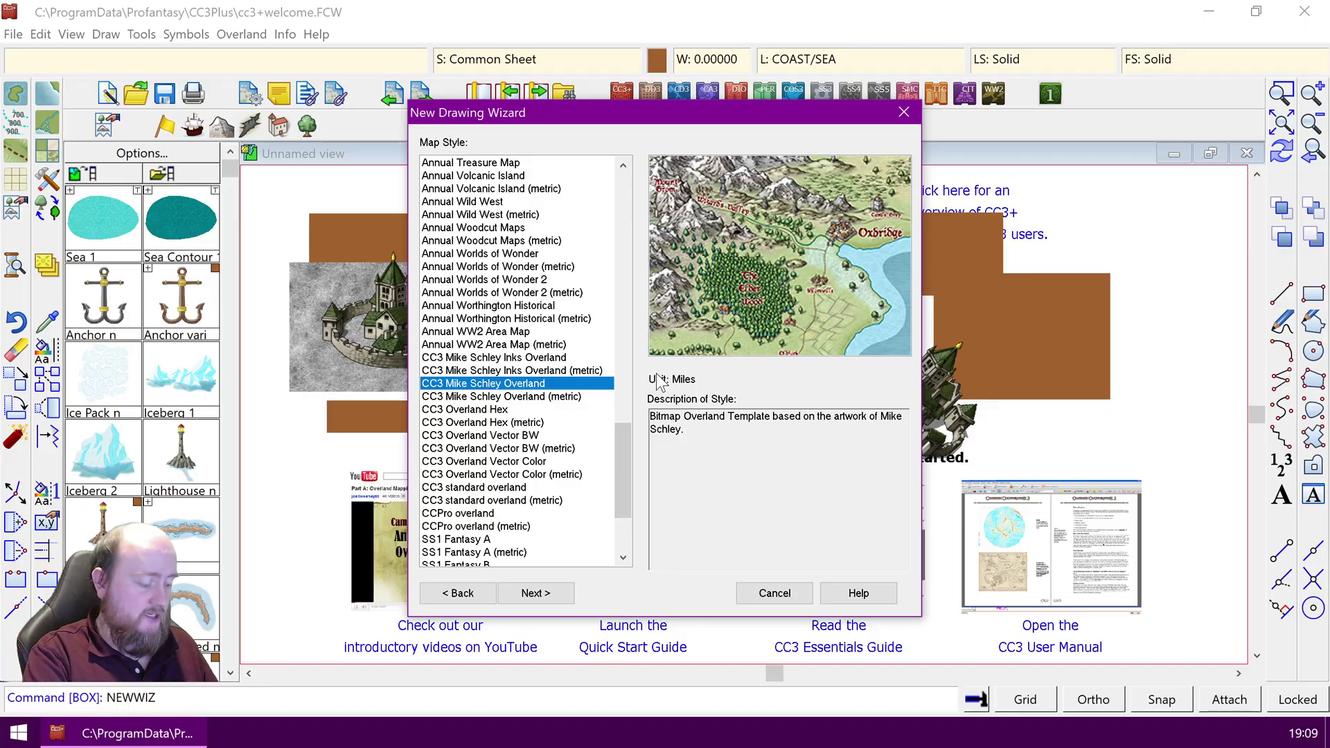
key(ctrl+shift)
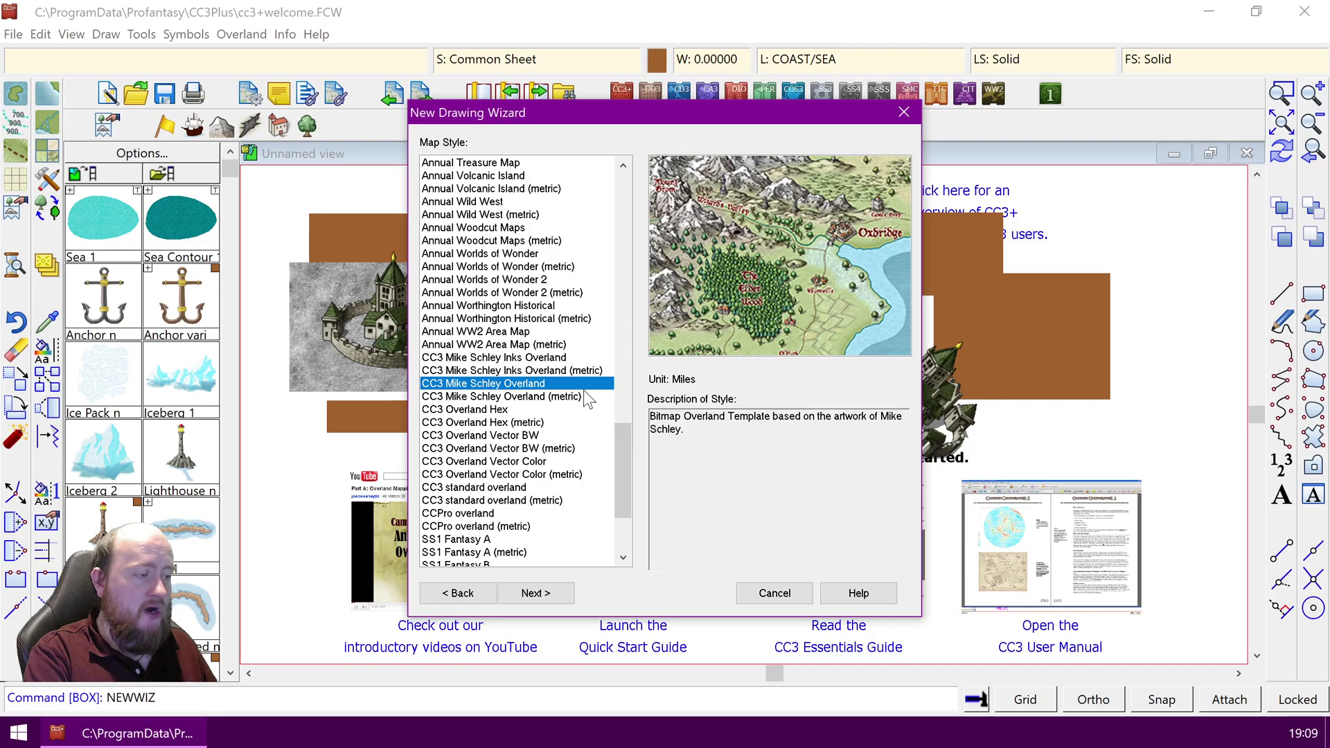
click(544, 397)
click(545, 383)
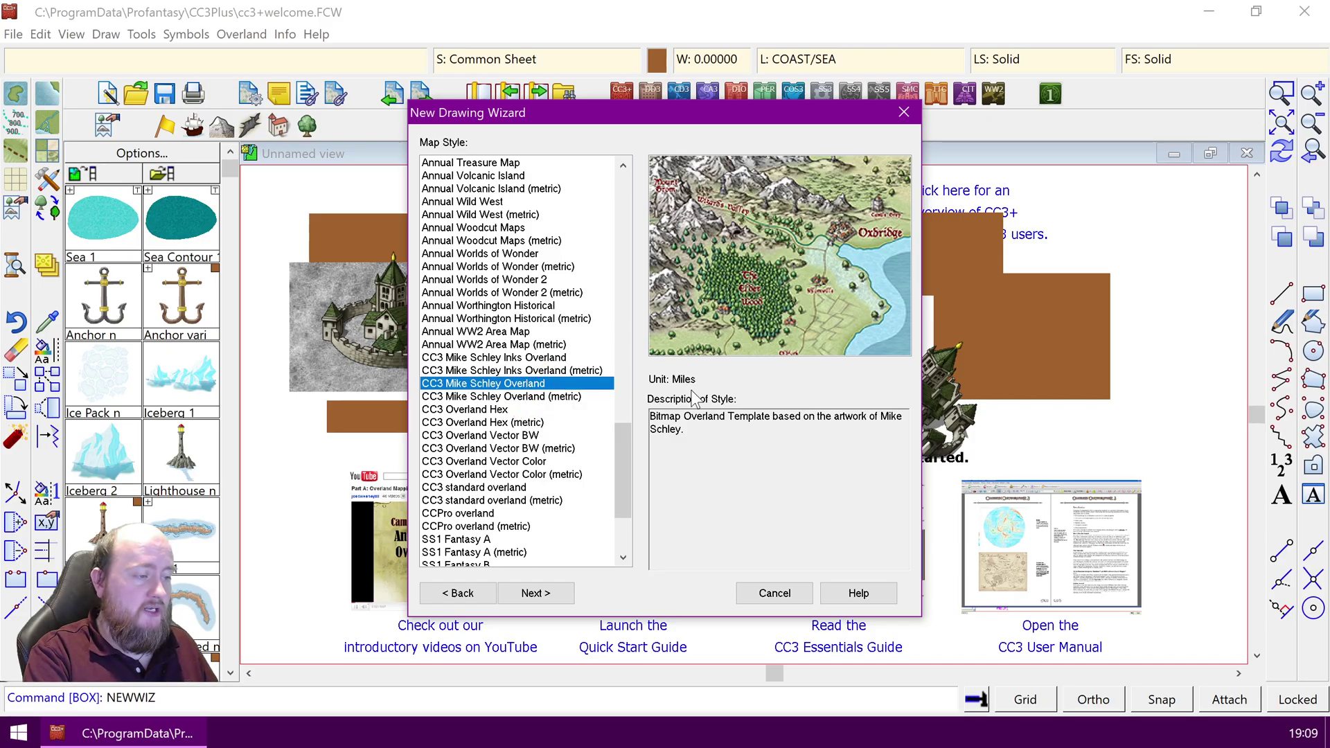
Proceed with the selected style and set the new map's width to 50 and height to 40.
click(535, 593)
double_click(474, 494)
text(50)
double_click(587, 496)
text(40)
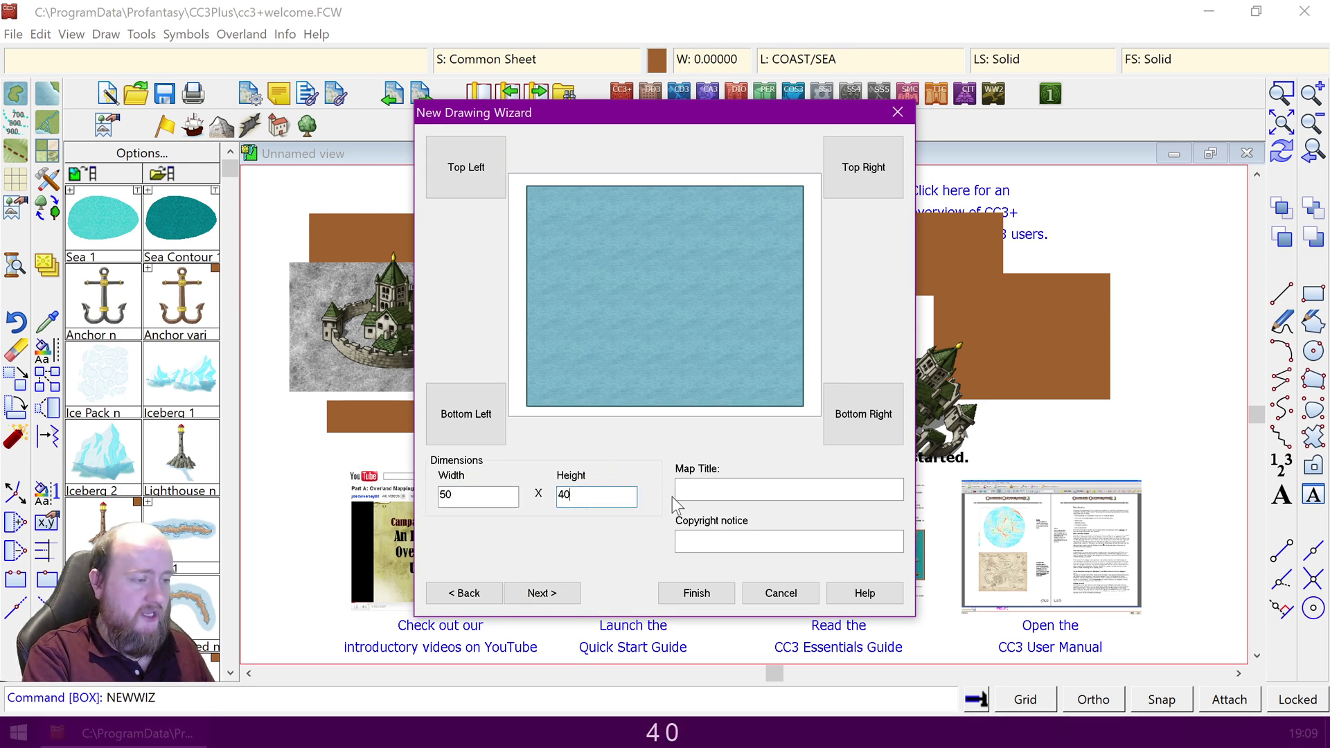
Enter "The Tutorial Coast" as the map title and leave the copyright notice empty.
click(712, 487)
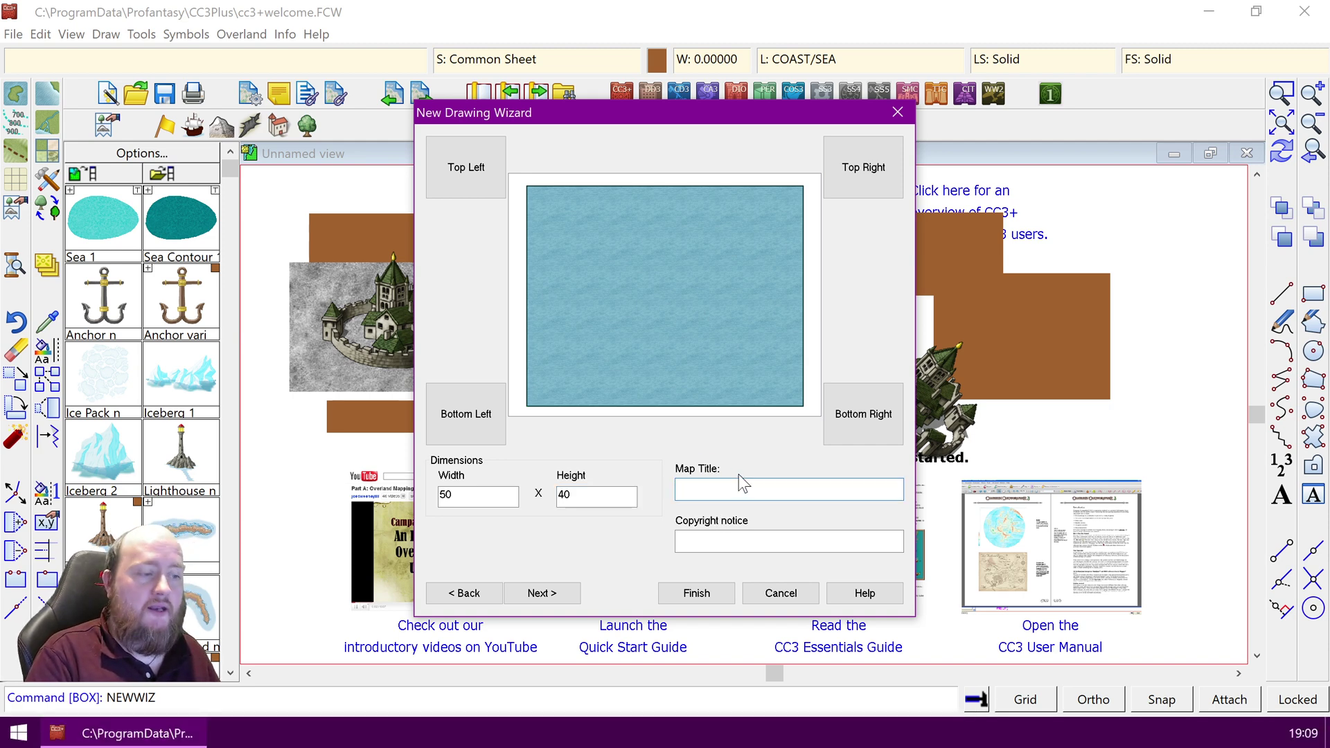
text(T)
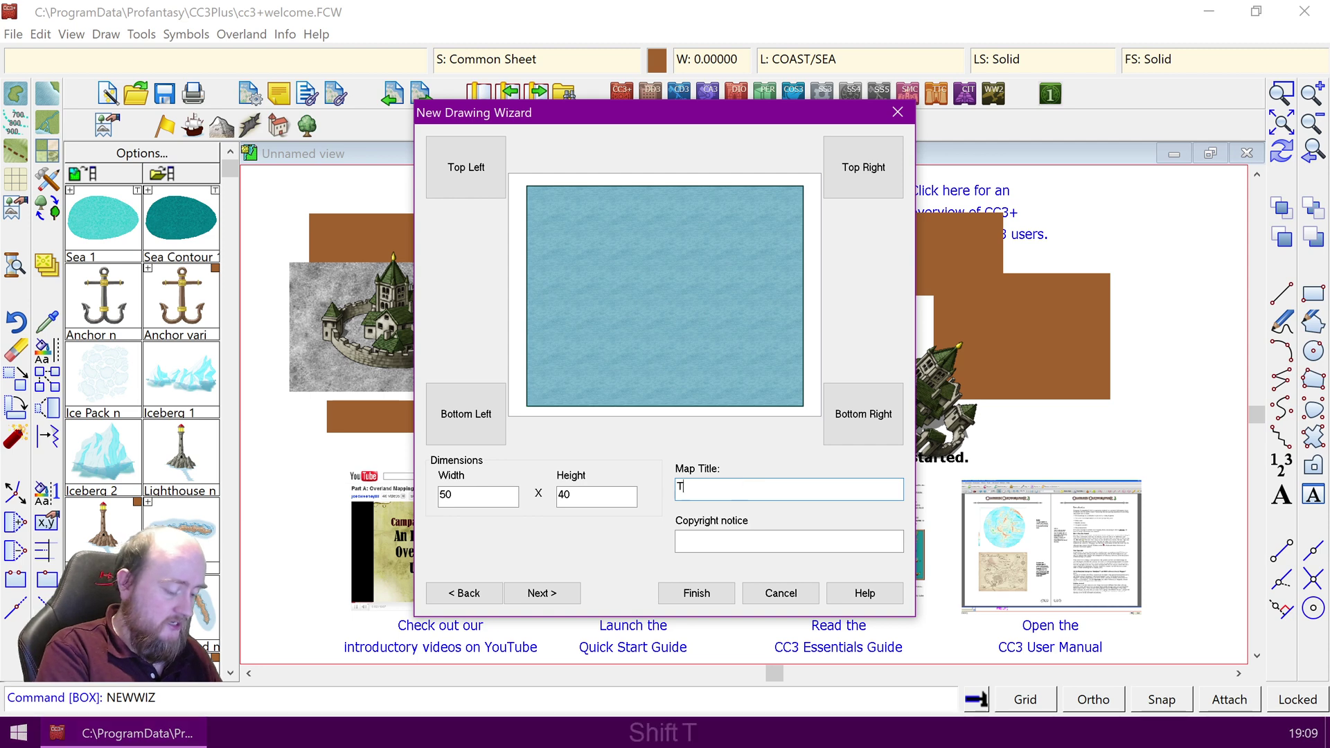
text(he Tutorial Cos)
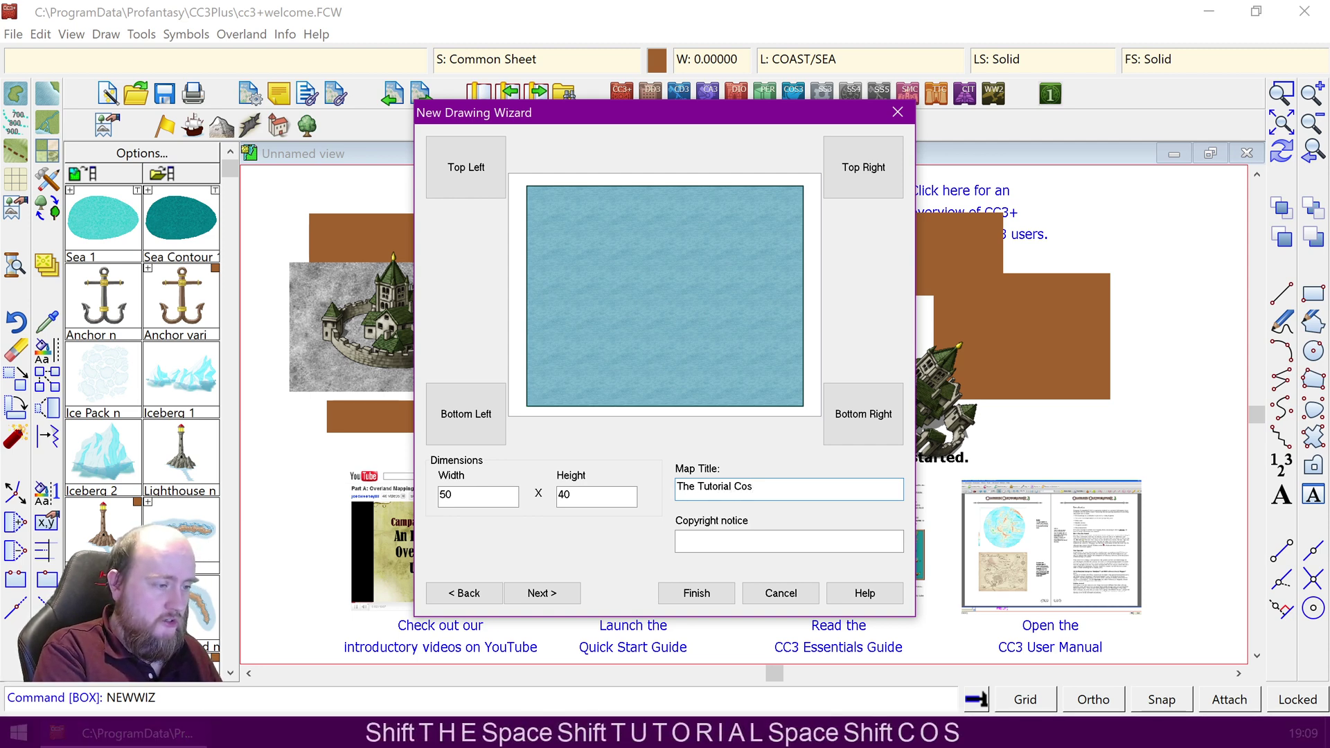
key(BackSpace)
text(ast)
click(712, 539)
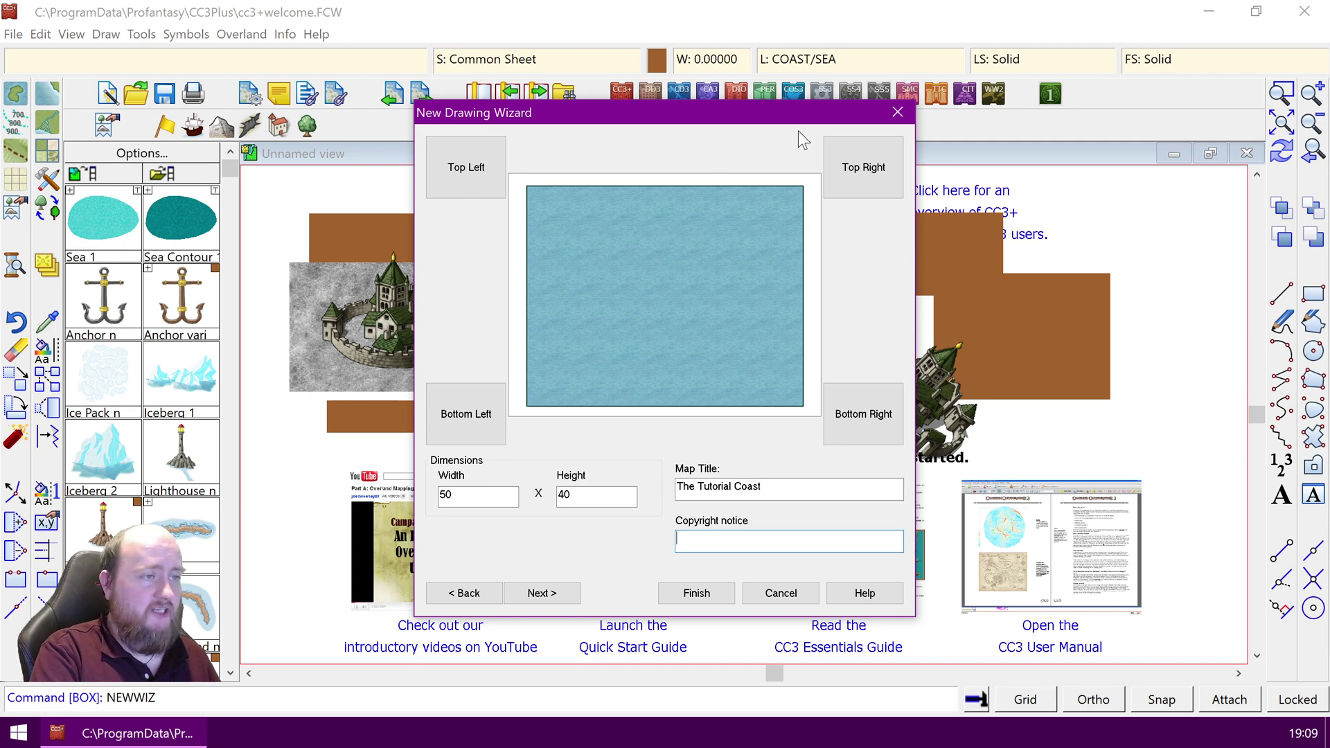
Assign the Map Title symbol to the map's top-right corner.
click(880, 159)
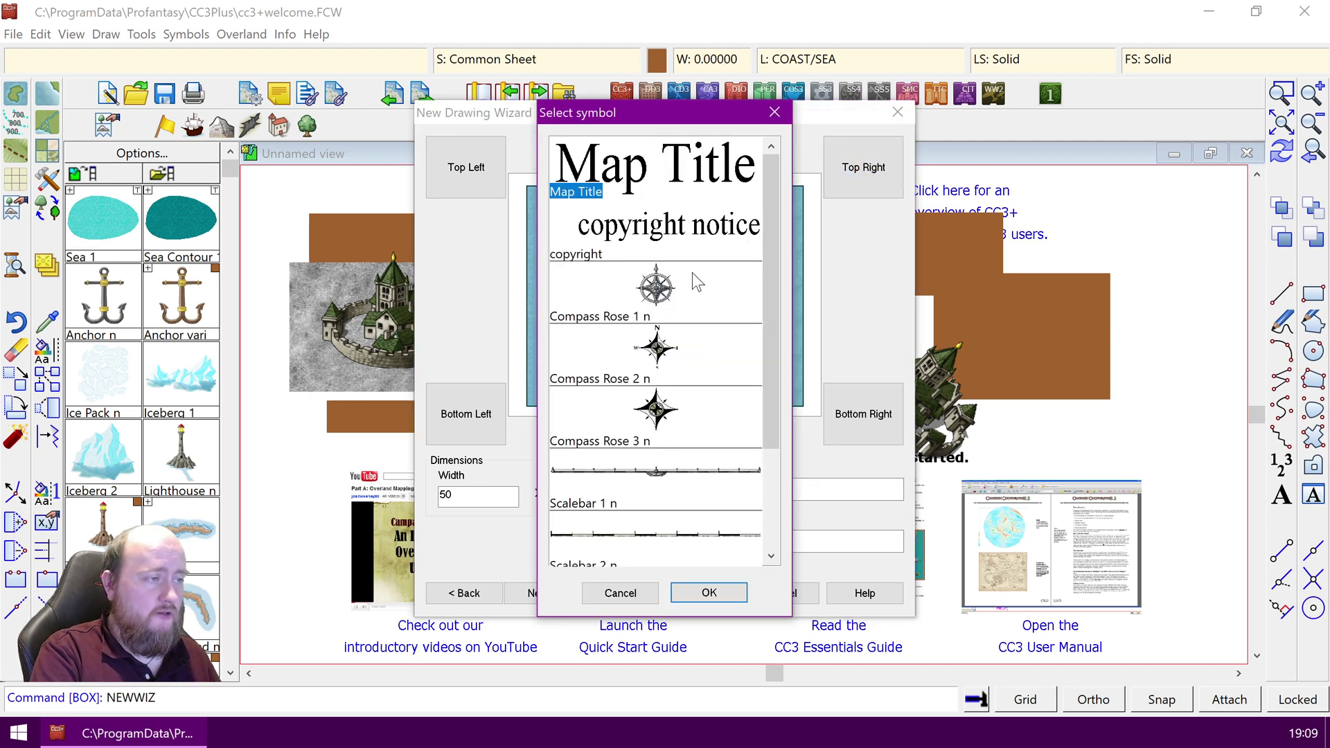
click(622, 173)
click(718, 587)
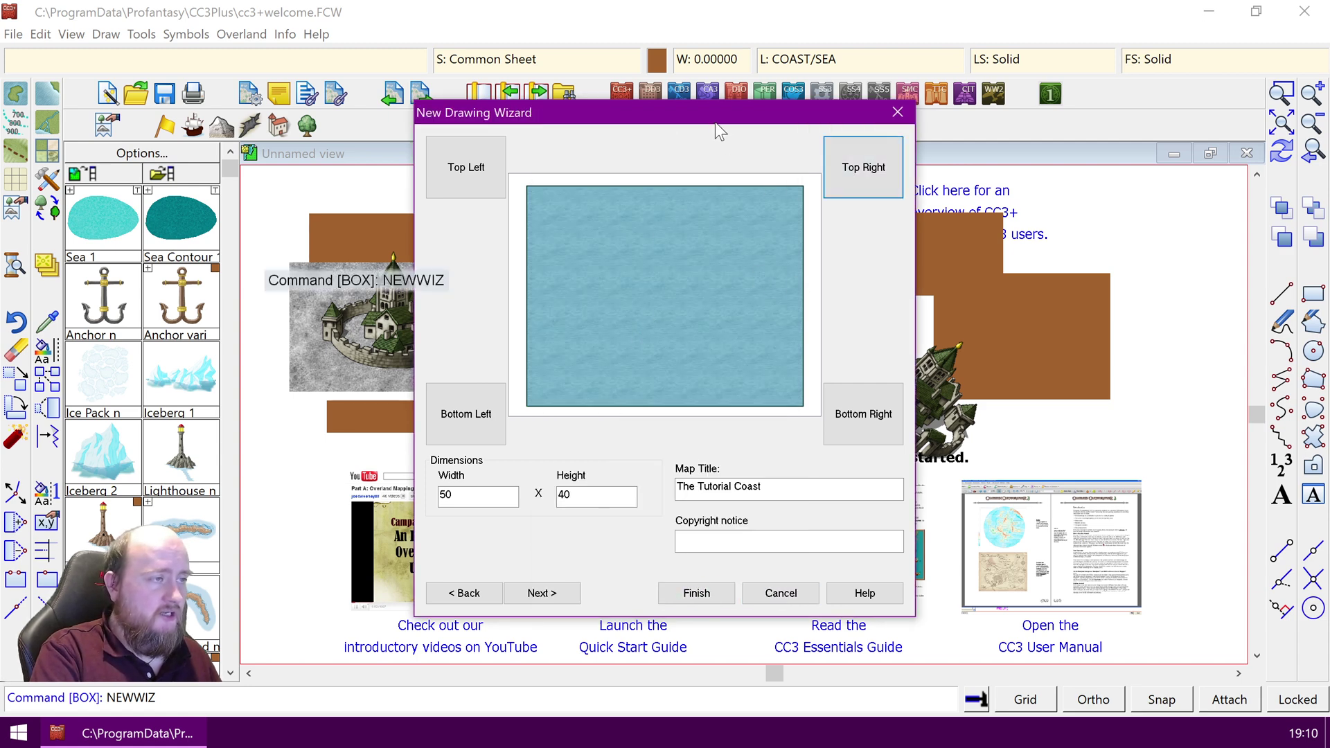
drag(712, 117, 727, 109)
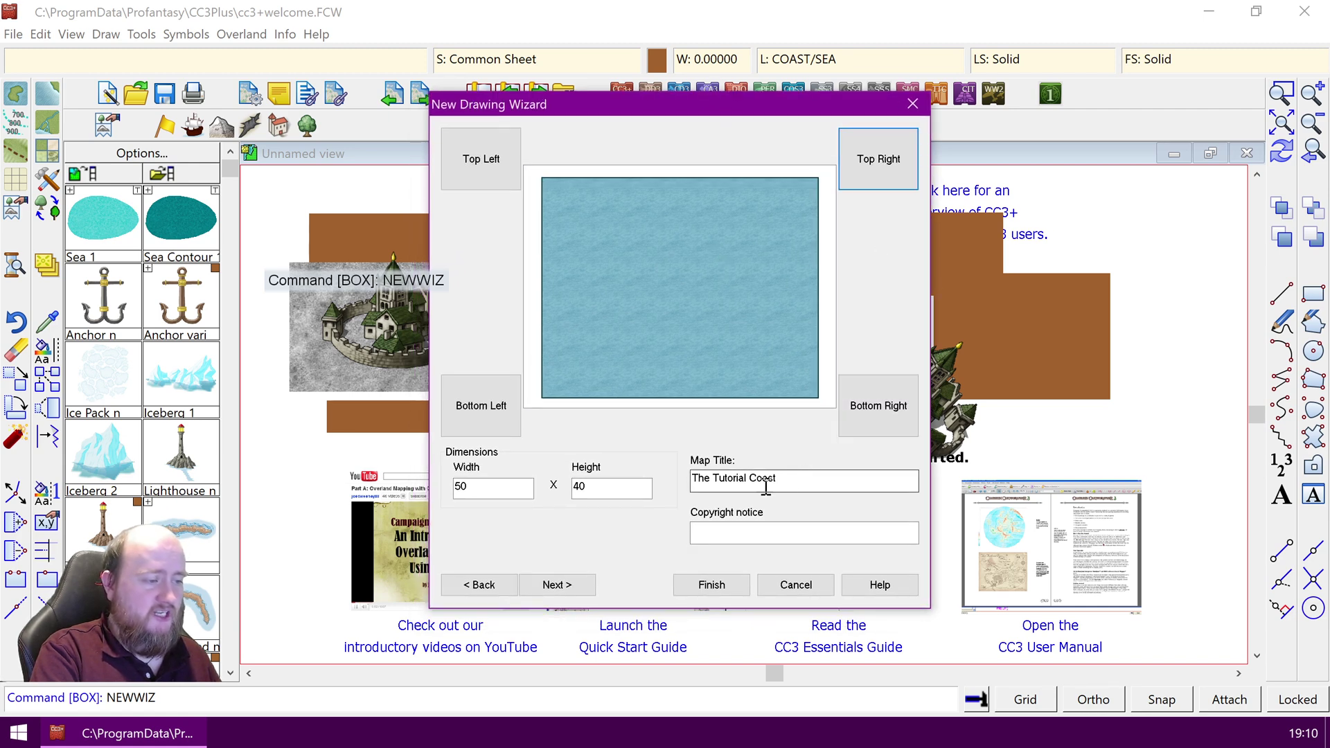
Review the map title and copyright fields and the symbols available for the map's bottom-right corner, without choosing a symbol.
drag(782, 479, 708, 457)
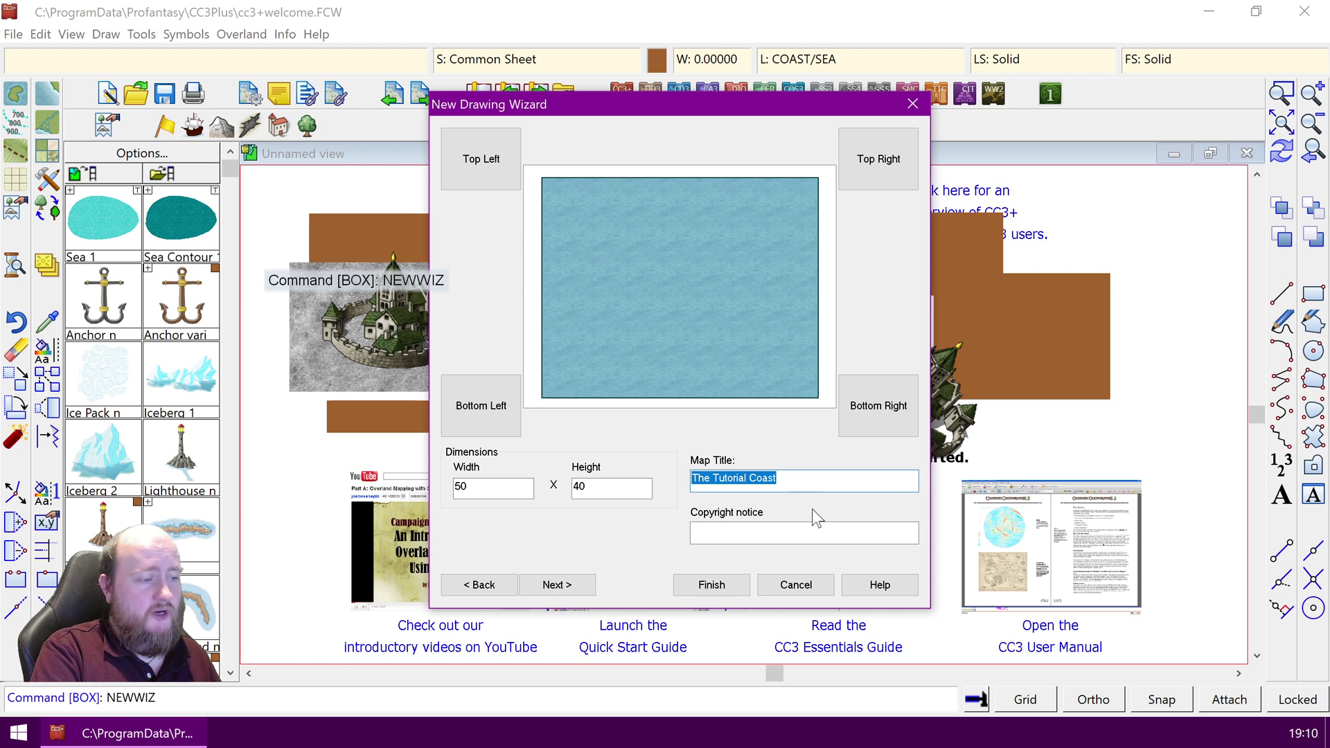
click(802, 476)
click(794, 532)
click(799, 478)
click(798, 535)
click(799, 478)
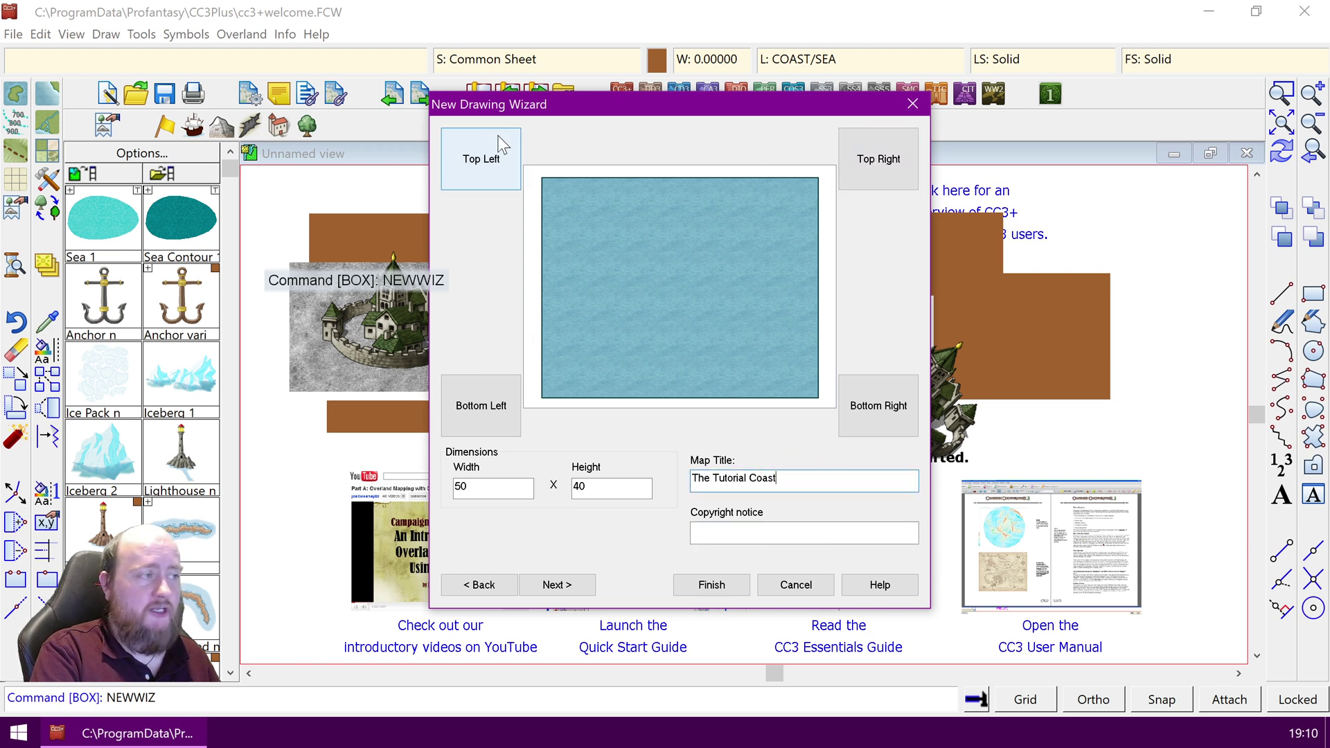
click(861, 407)
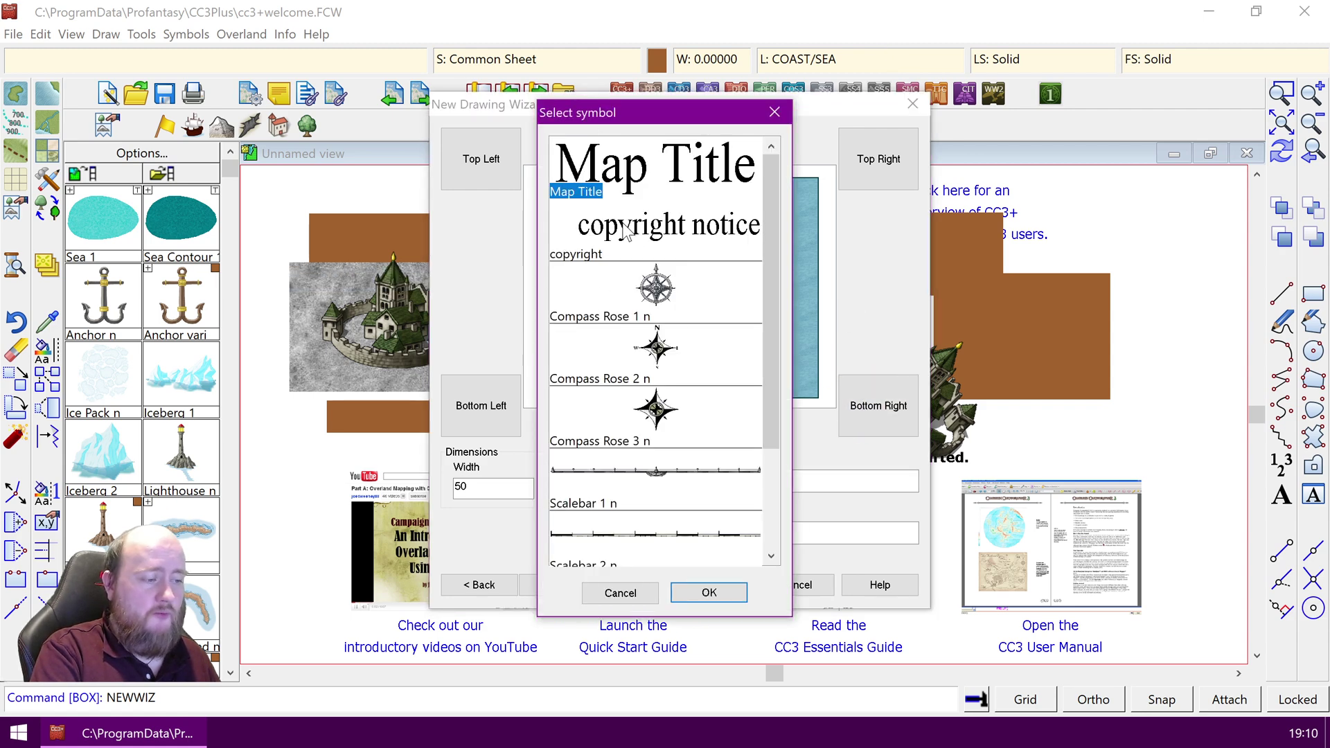
click(620, 593)
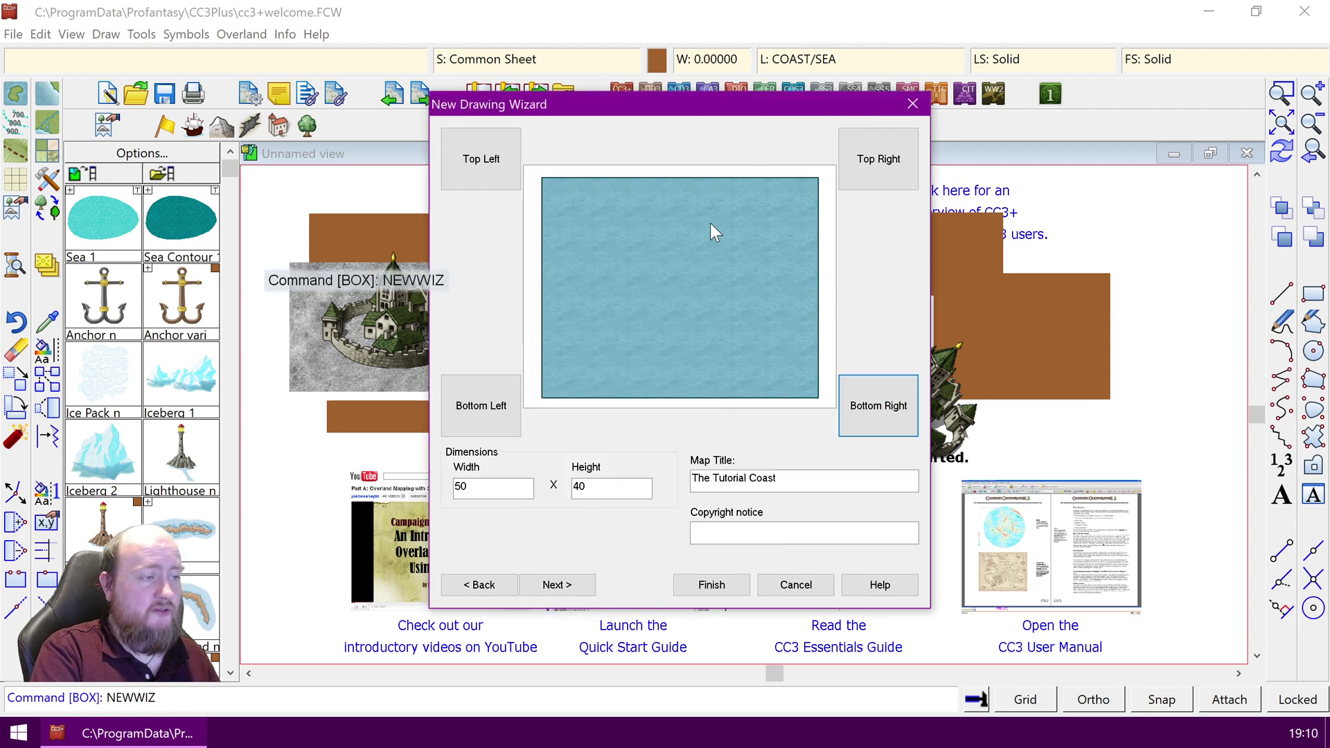
Continue to the map background page, enable the grid overlay and open its settings.
click(571, 584)
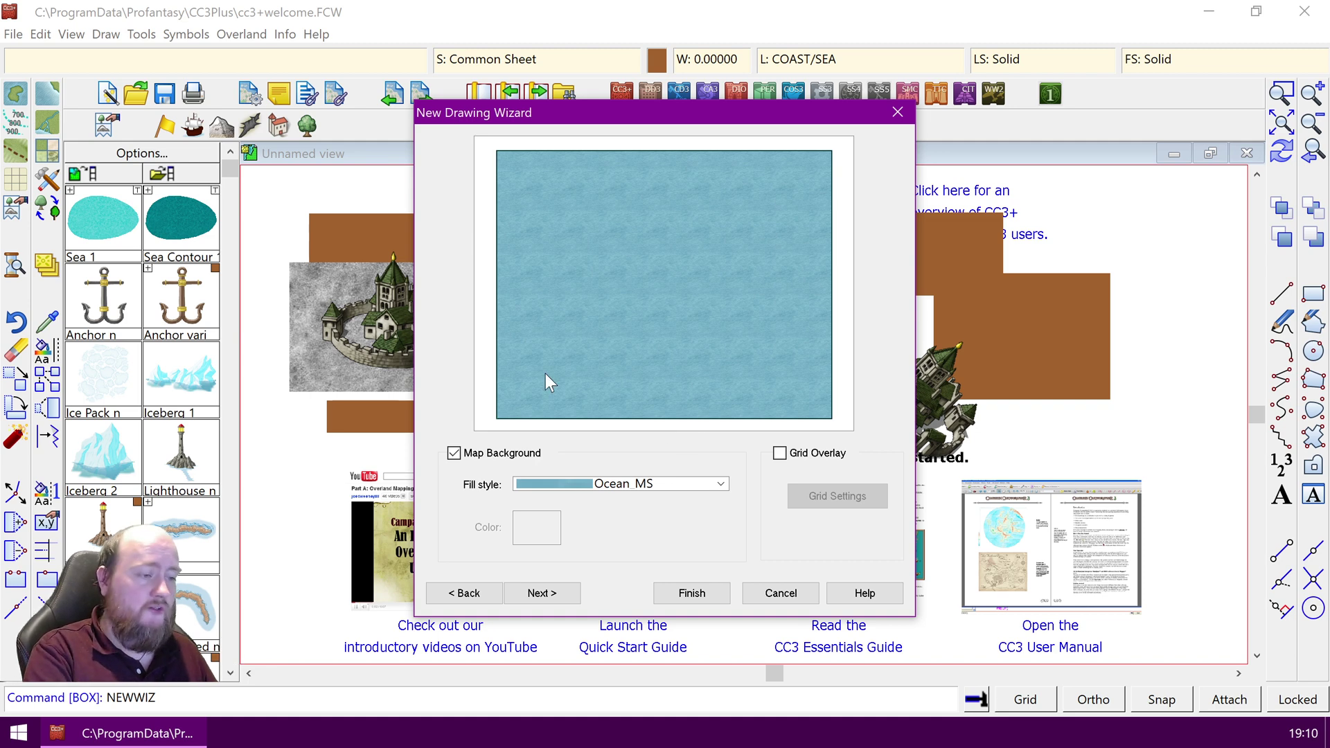
drag(658, 113, 735, 57)
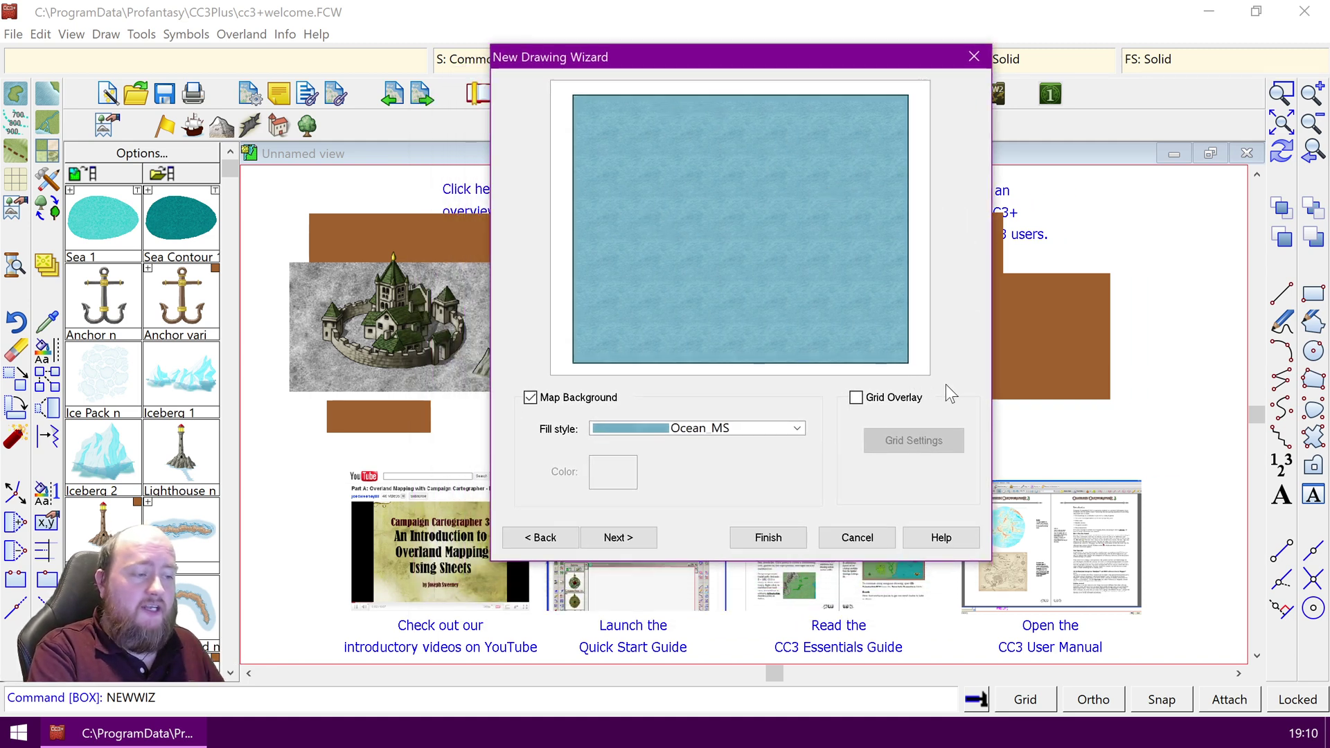
click(856, 397)
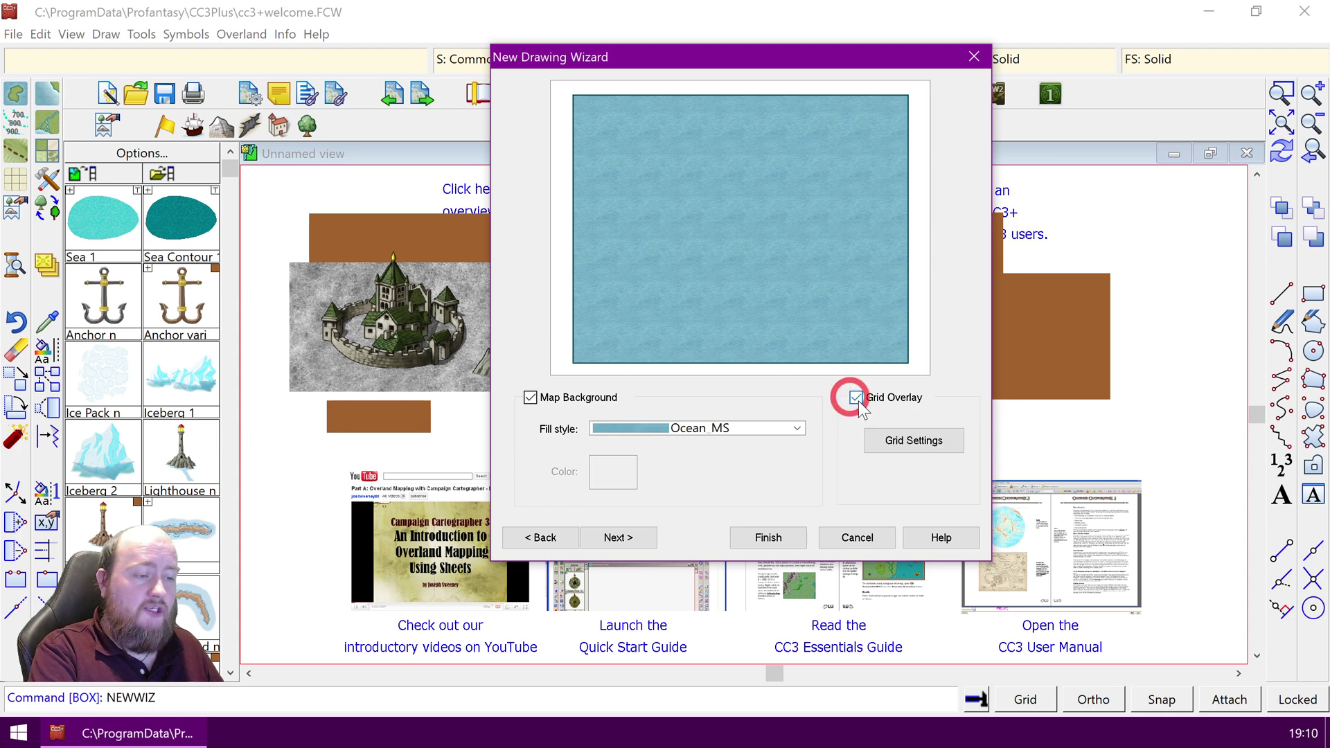
click(911, 443)
Keep the square grid at a spacing of 5.00000, turn off outside labels and labelling, and apply the grid settings.
drag(615, 432, 520, 408)
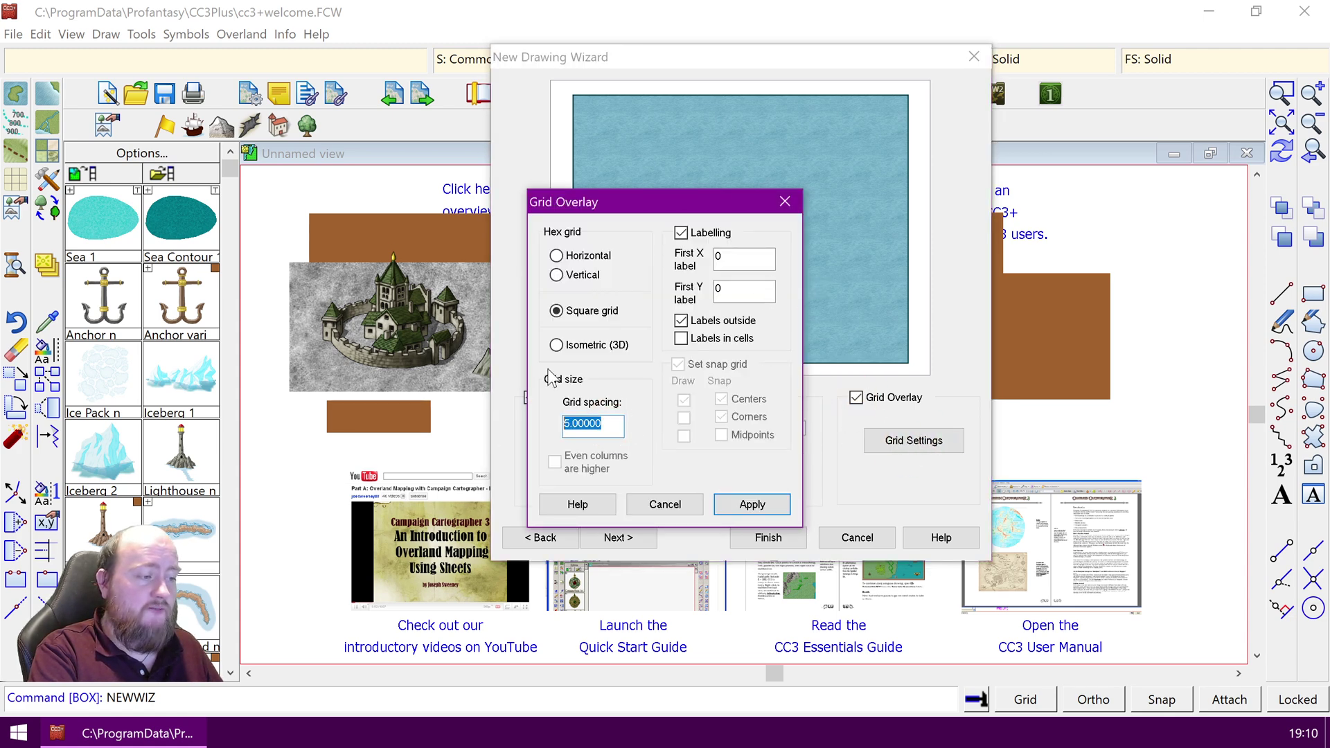
drag(621, 197, 861, 97)
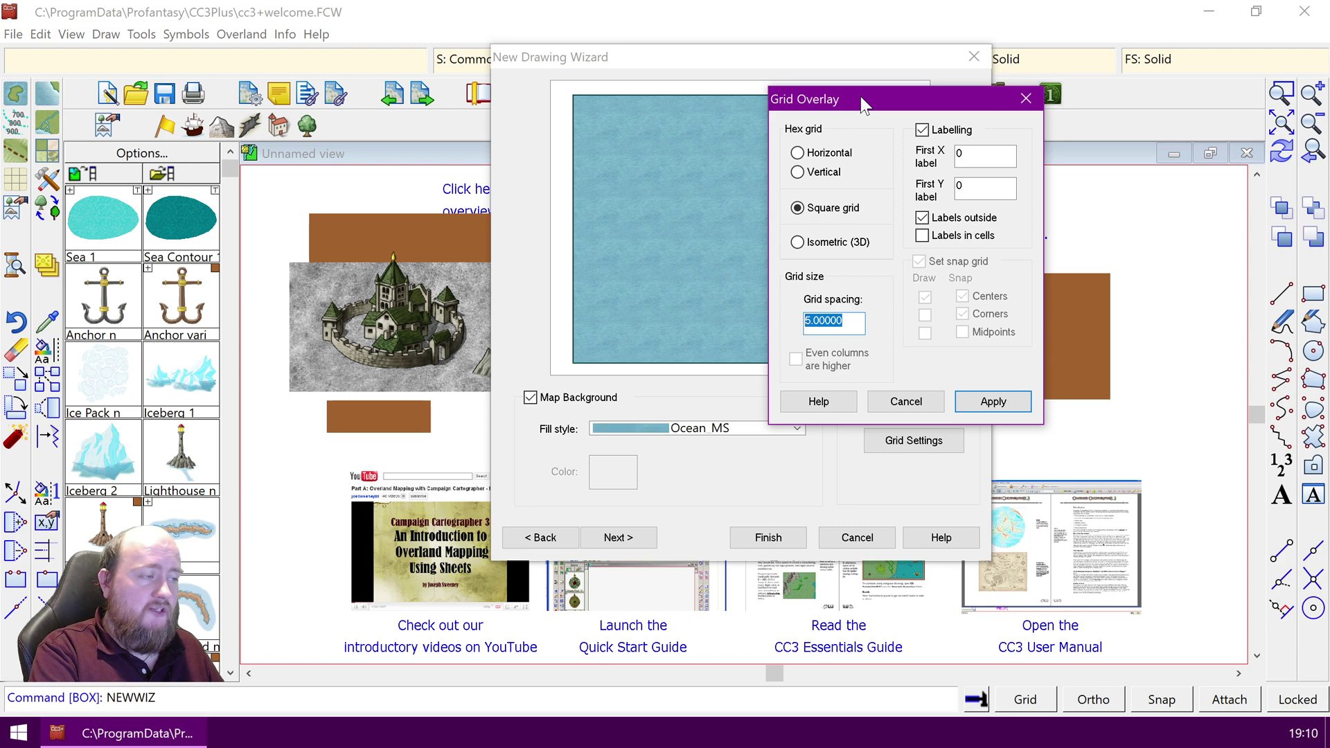
click(852, 322)
double_click(853, 322)
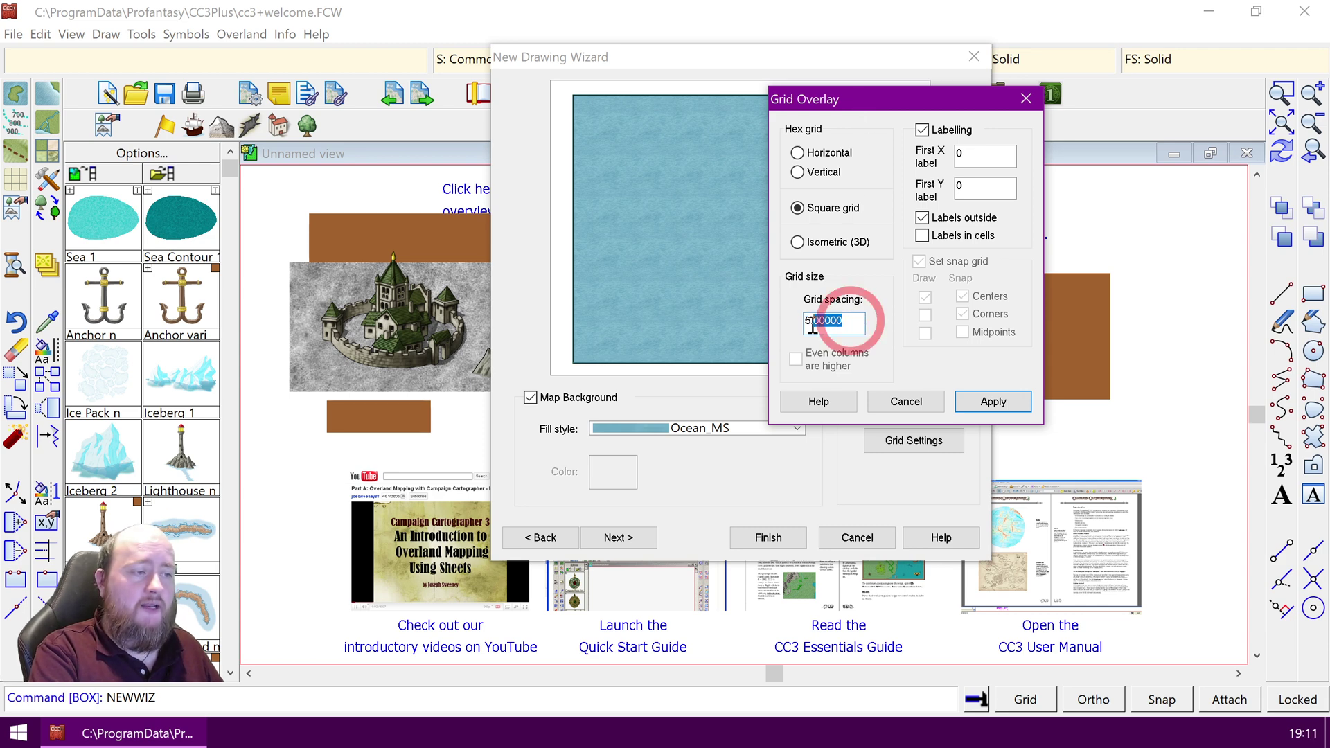
click(850, 327)
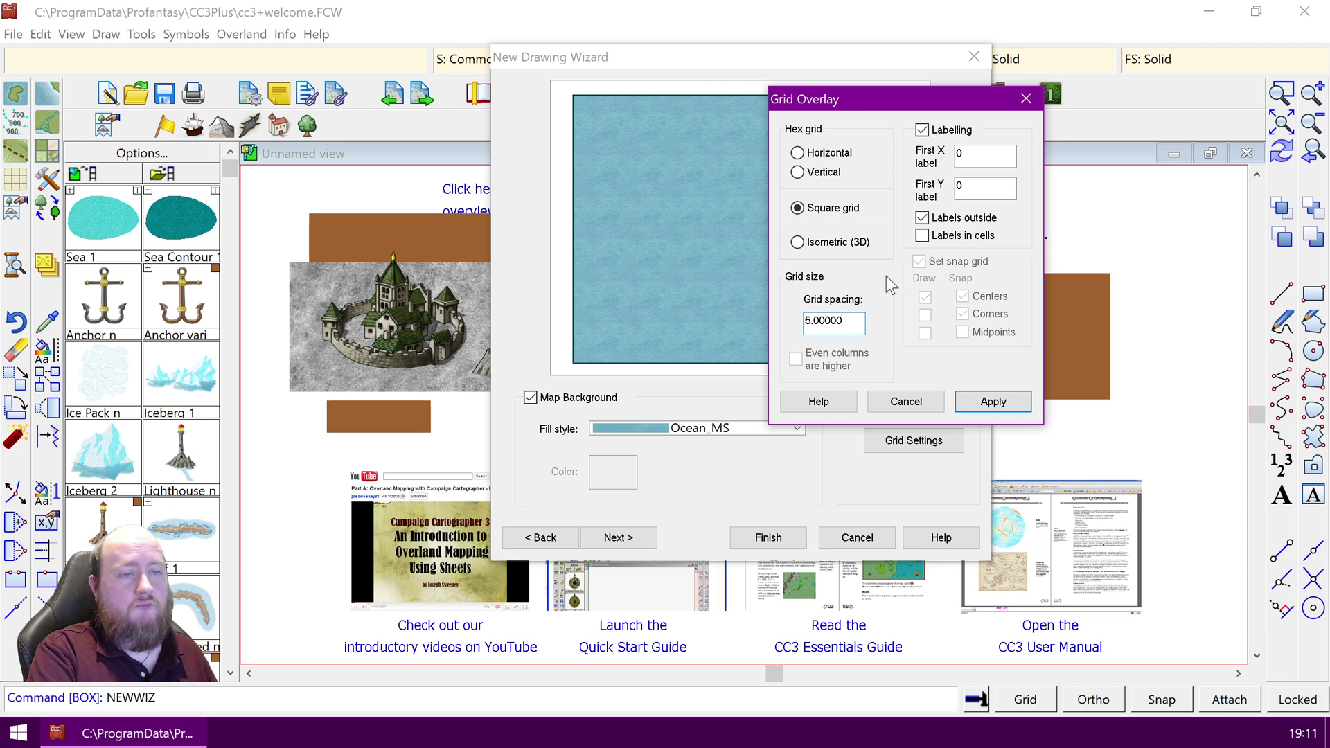
drag(846, 321, 803, 329)
click(840, 320)
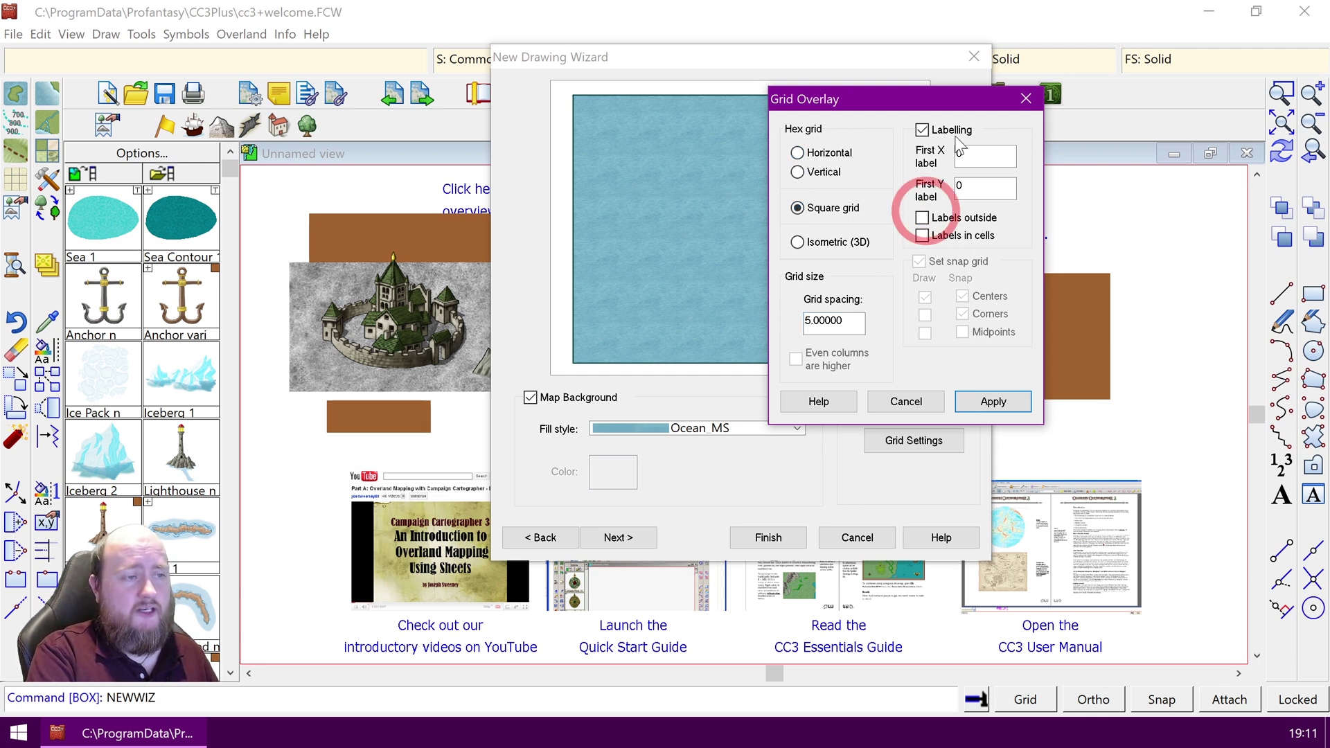
click(930, 127)
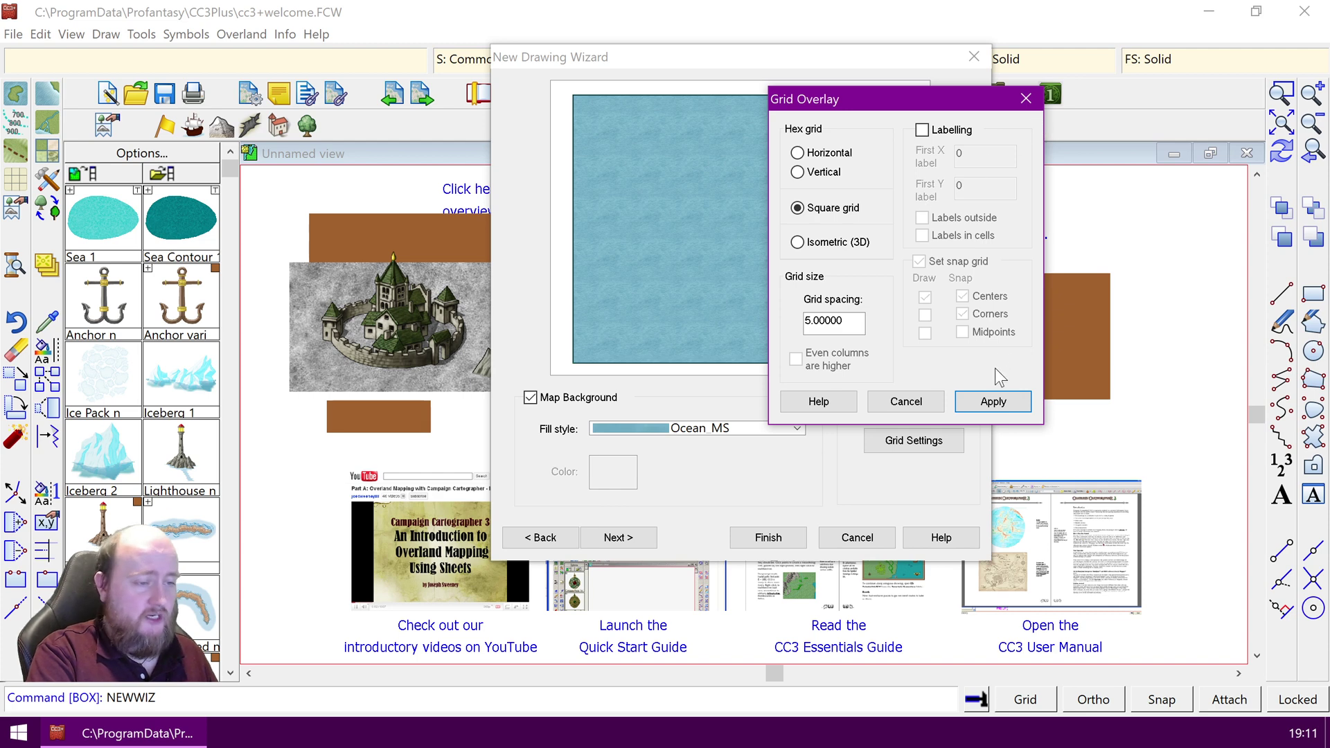
click(994, 403)
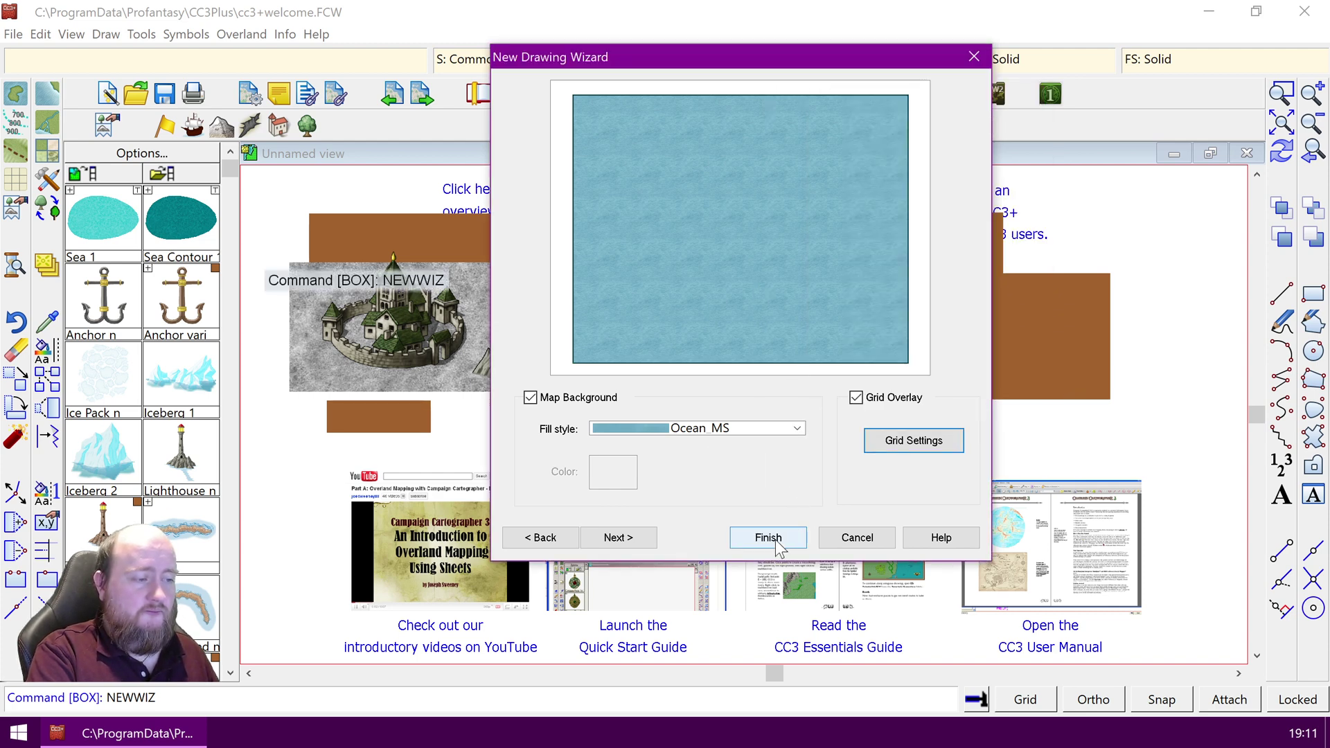
Try the Plains_MS fill style for the map background, switching back to Ocean_MS.
click(797, 428)
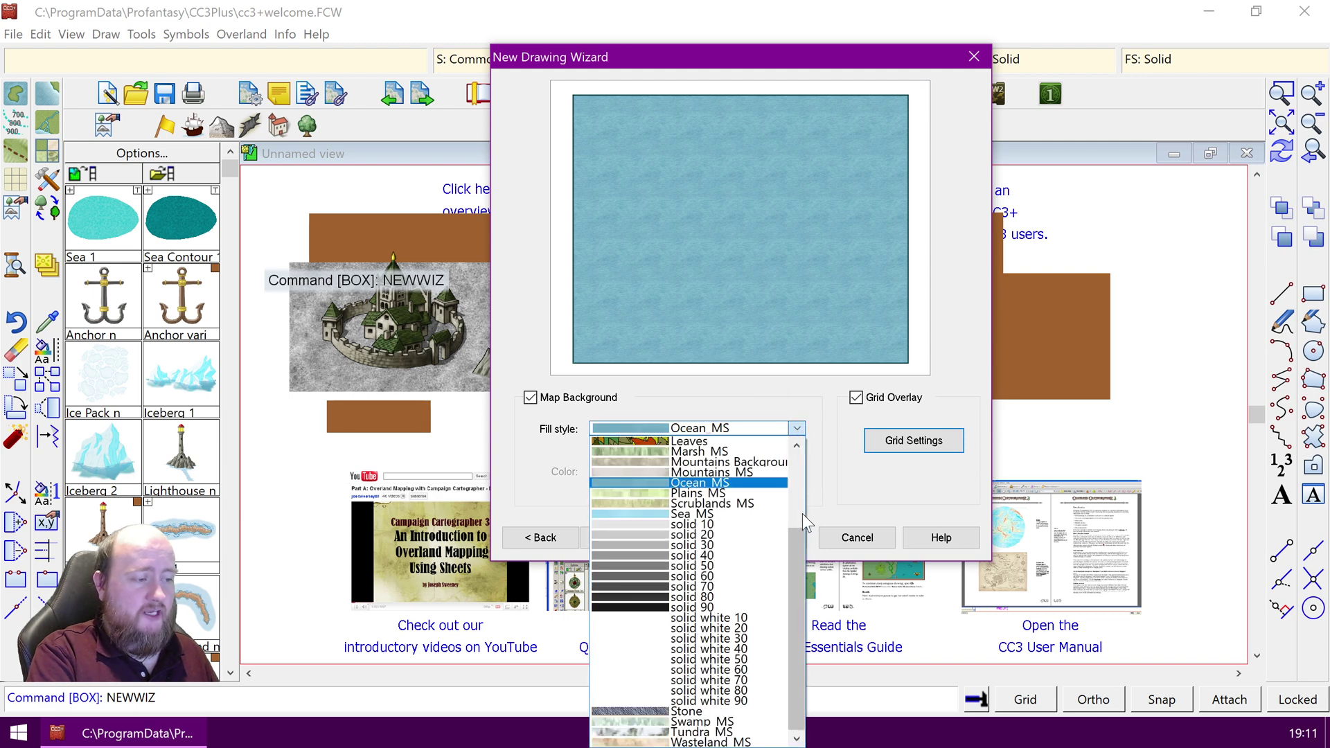
click(714, 493)
click(797, 428)
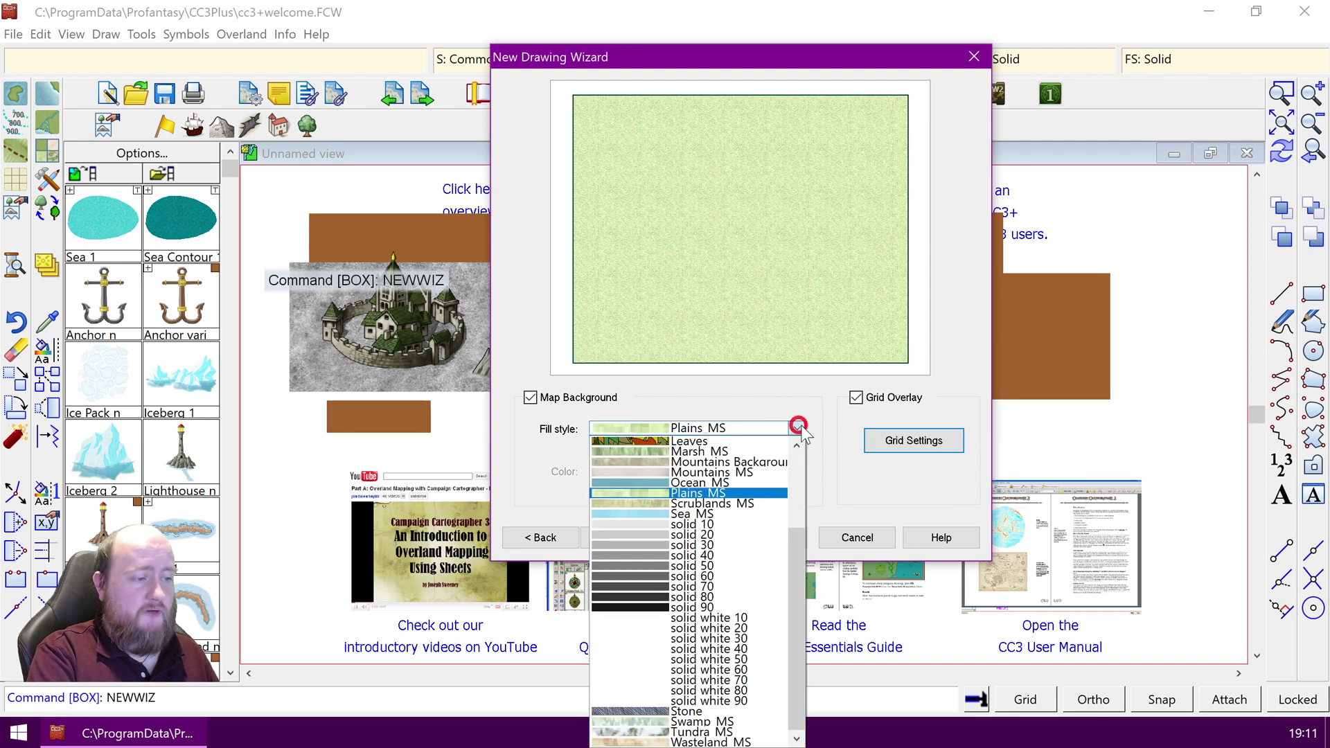
click(708, 483)
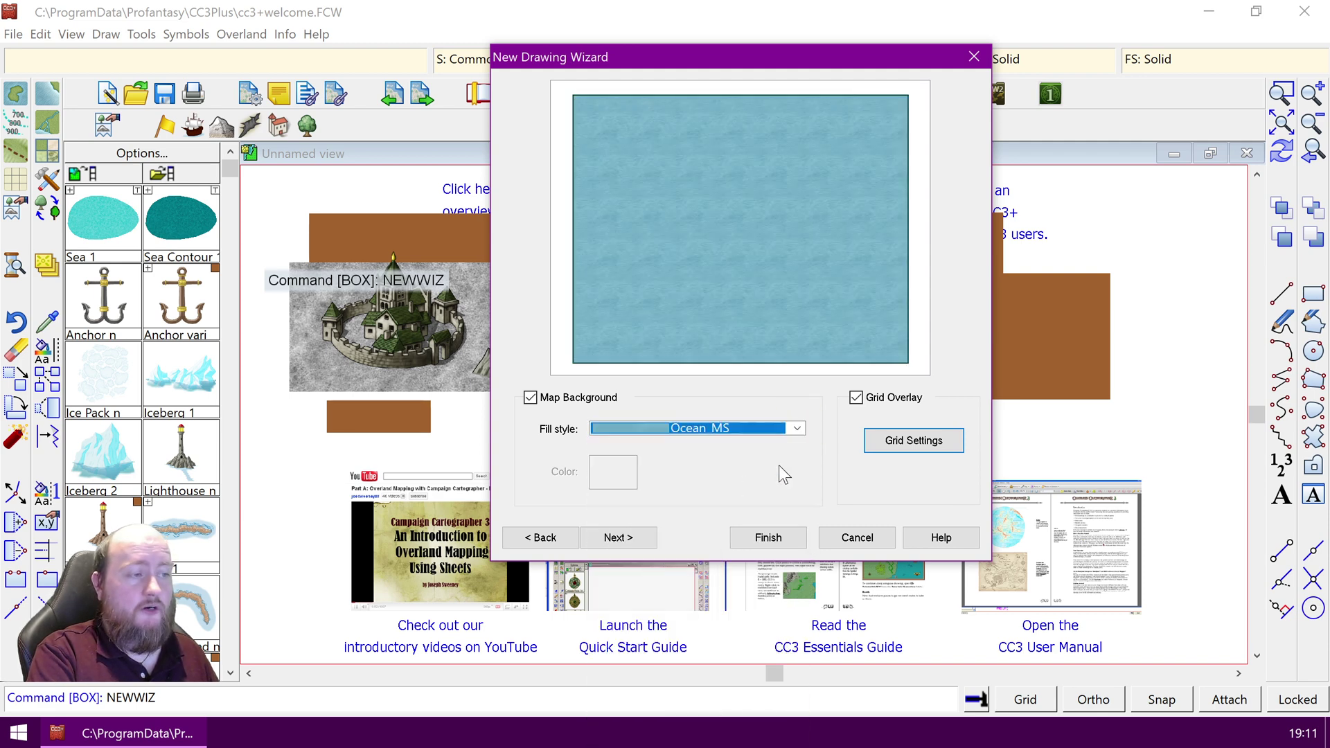
Finish the new drawing wizard and save the map as The Tutorial Coast.FCW in the Maps folder under Documents.
click(773, 541)
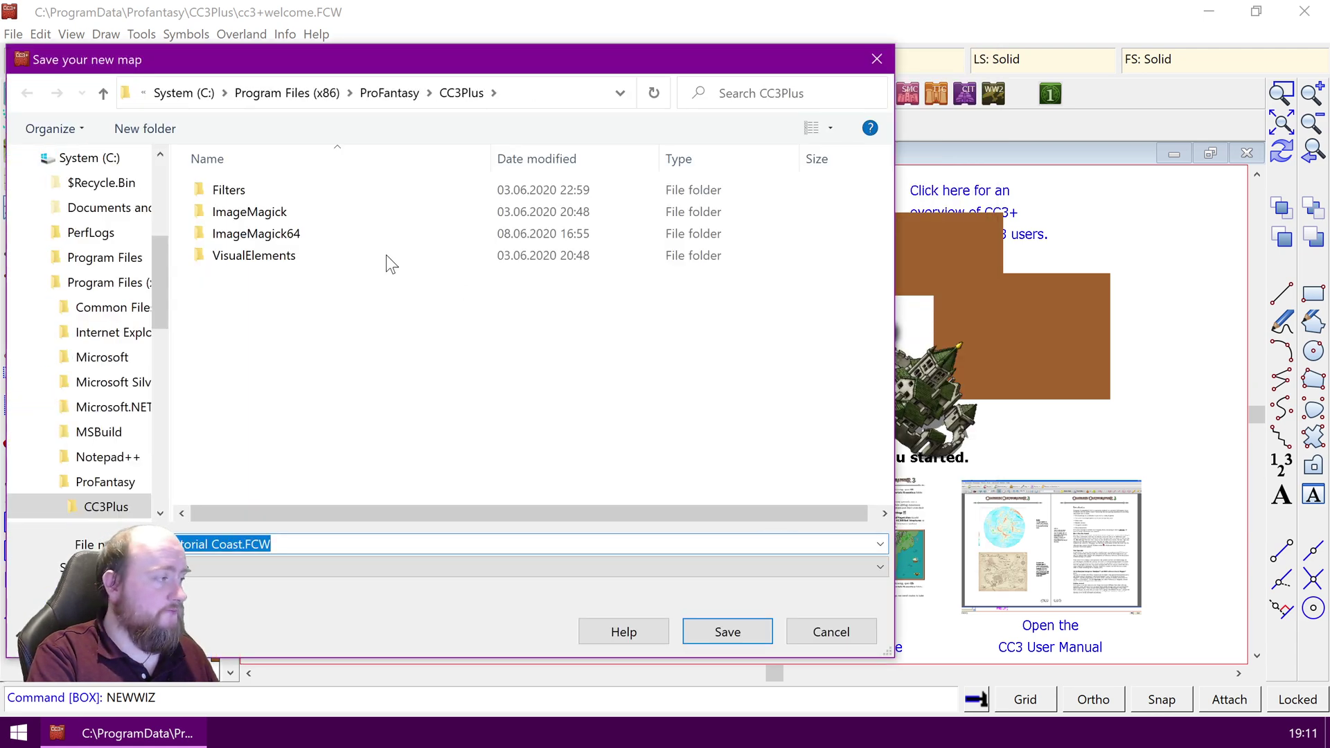
scroll(111, 277, up, 4)
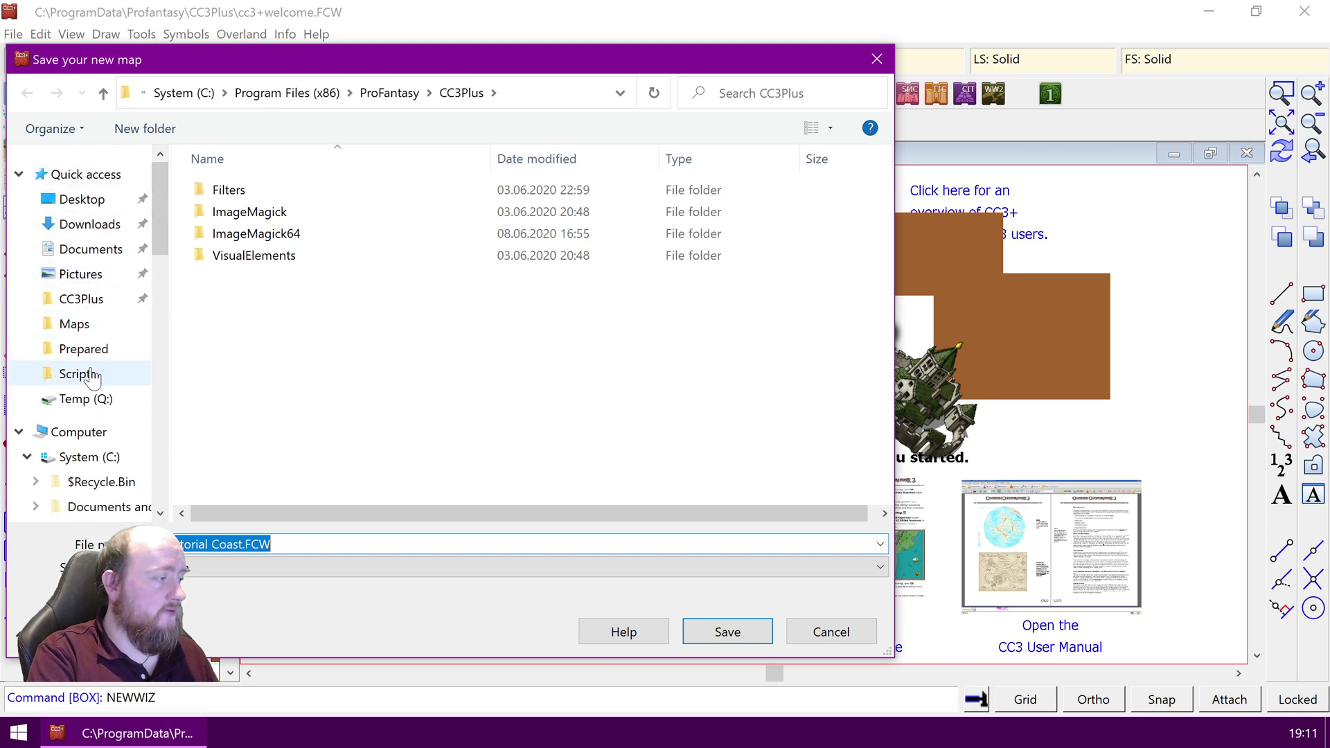
click(86, 249)
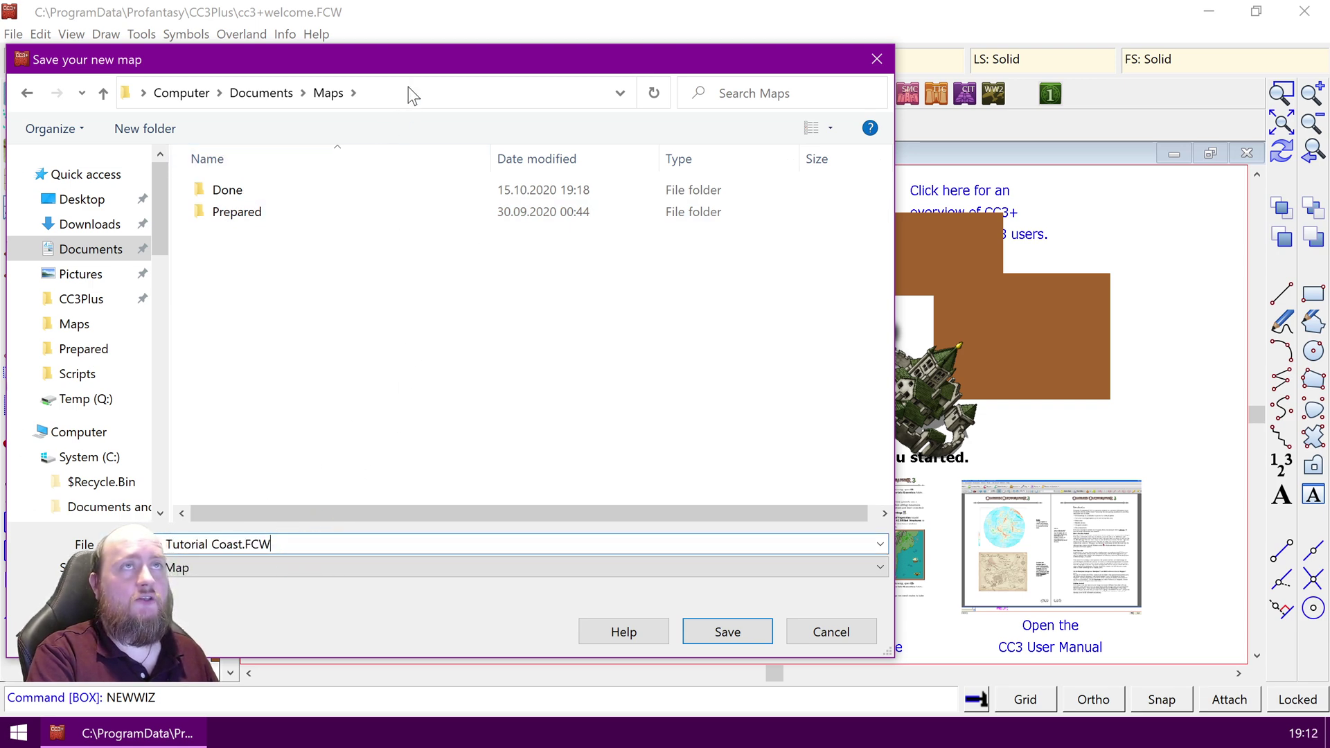
drag(413, 70, 536, 50)
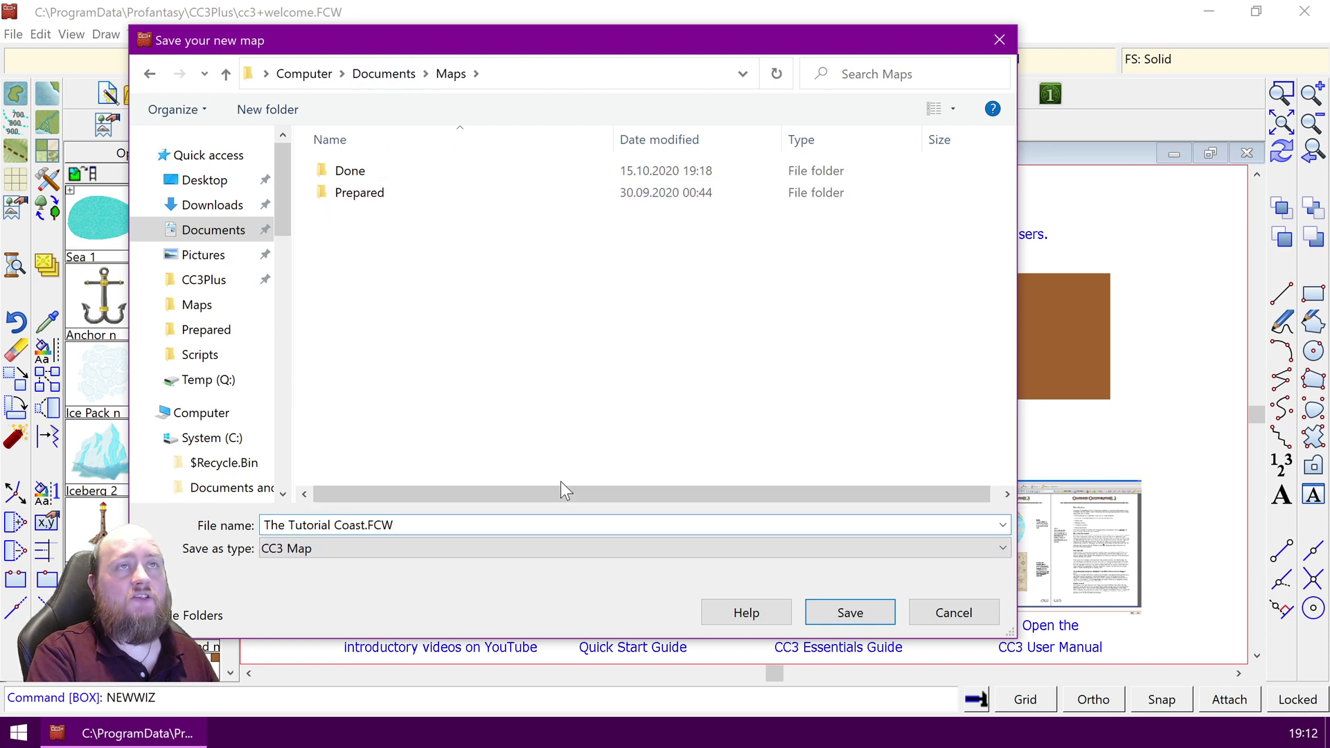
click(846, 615)
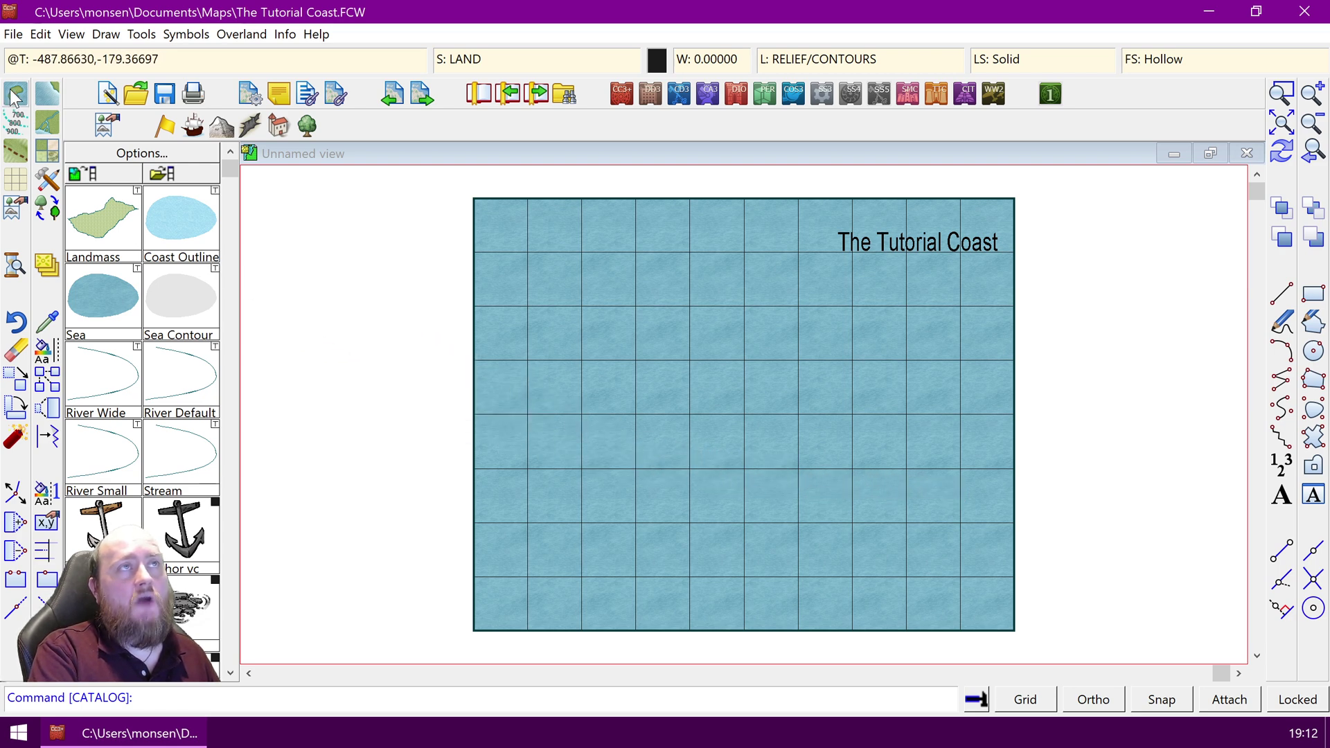
Draw a fractal mainland filling the map's southeast half, with its coast running diagonally from the lower west edge to the upper east edge.
key(ctrl+shift+l)
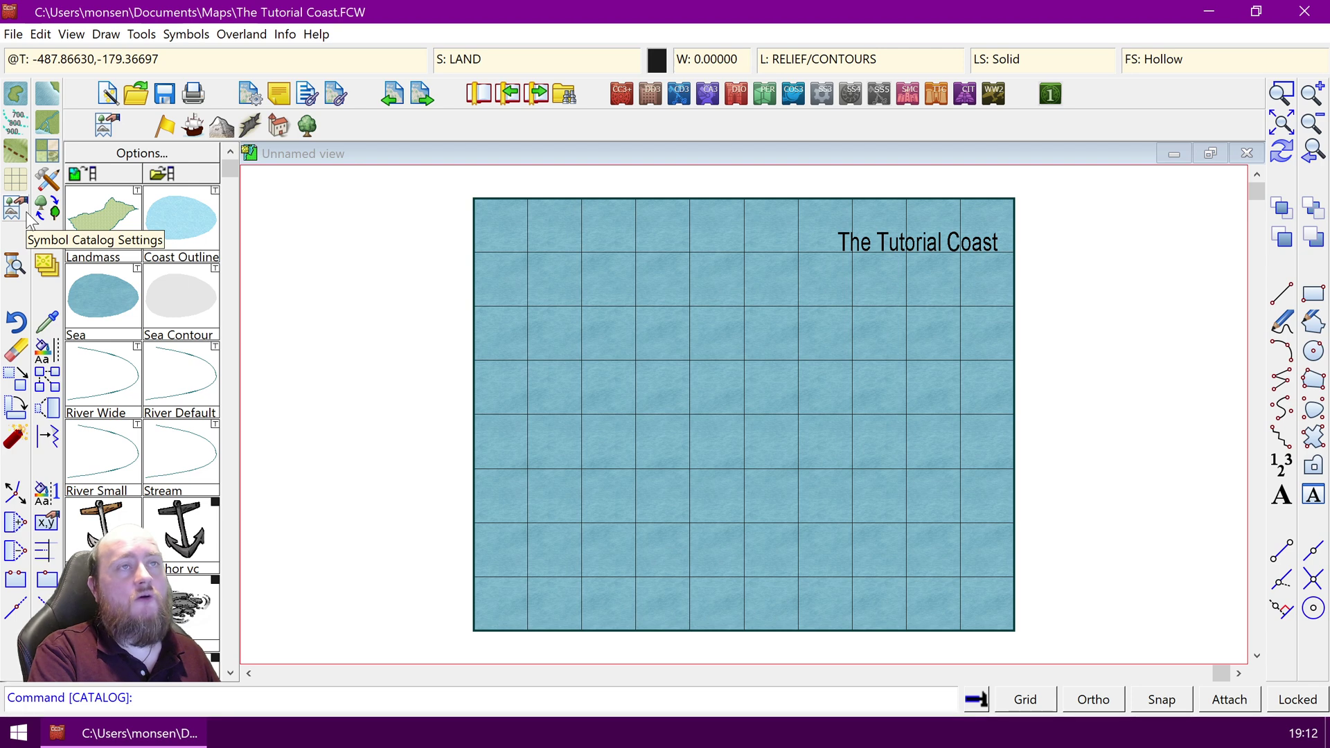
click(18, 94)
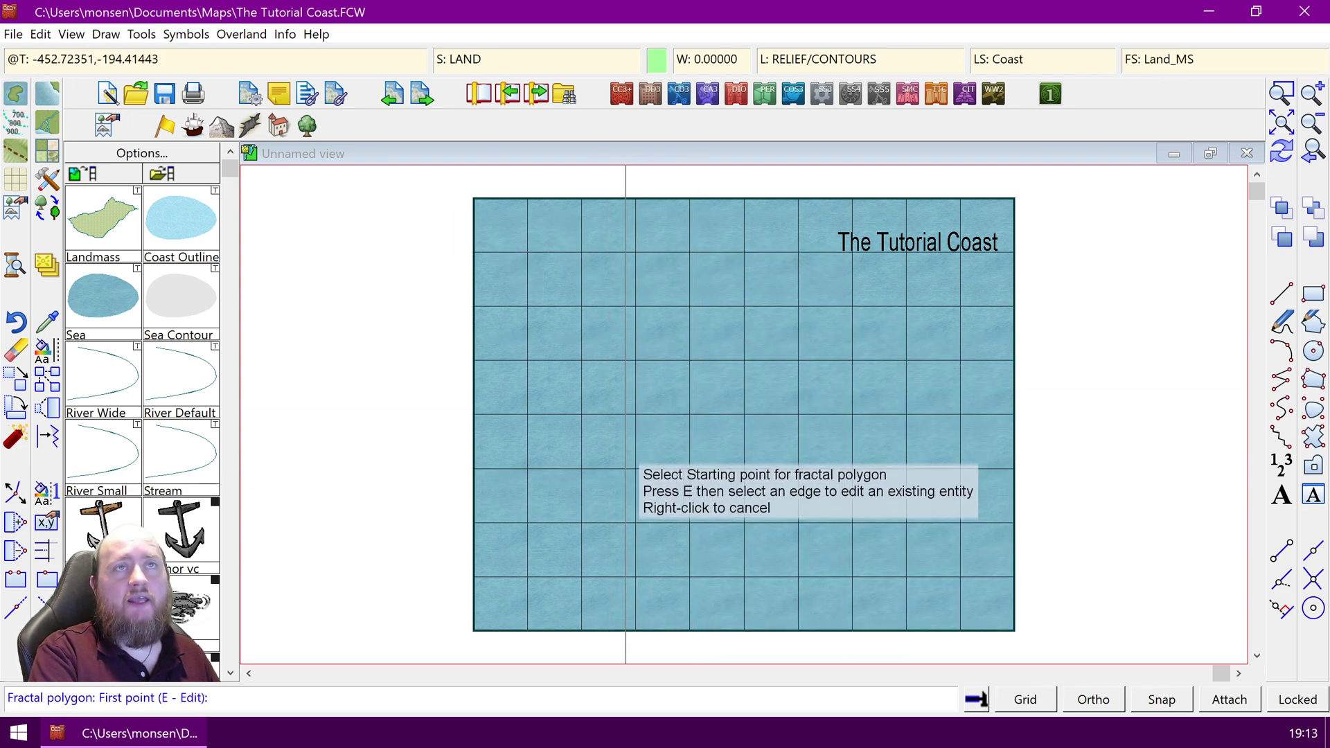
click(605, 444)
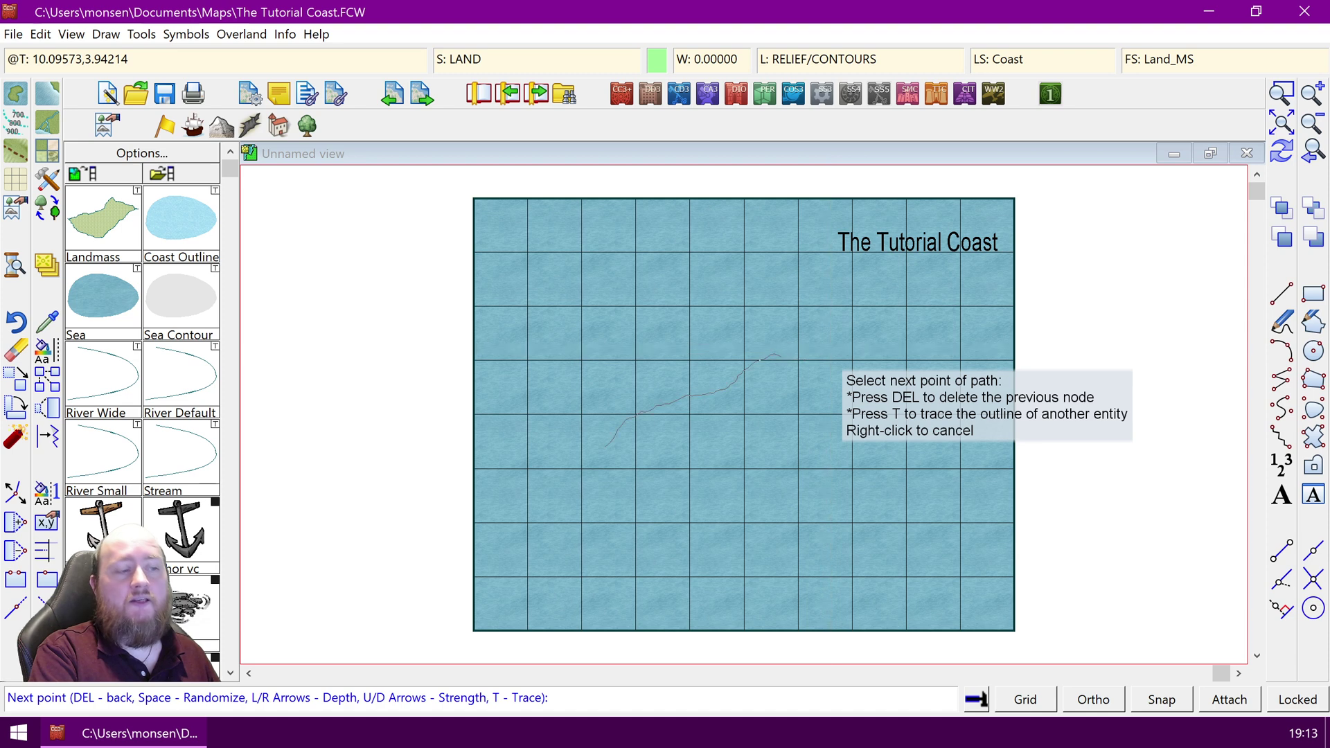
click(932, 282)
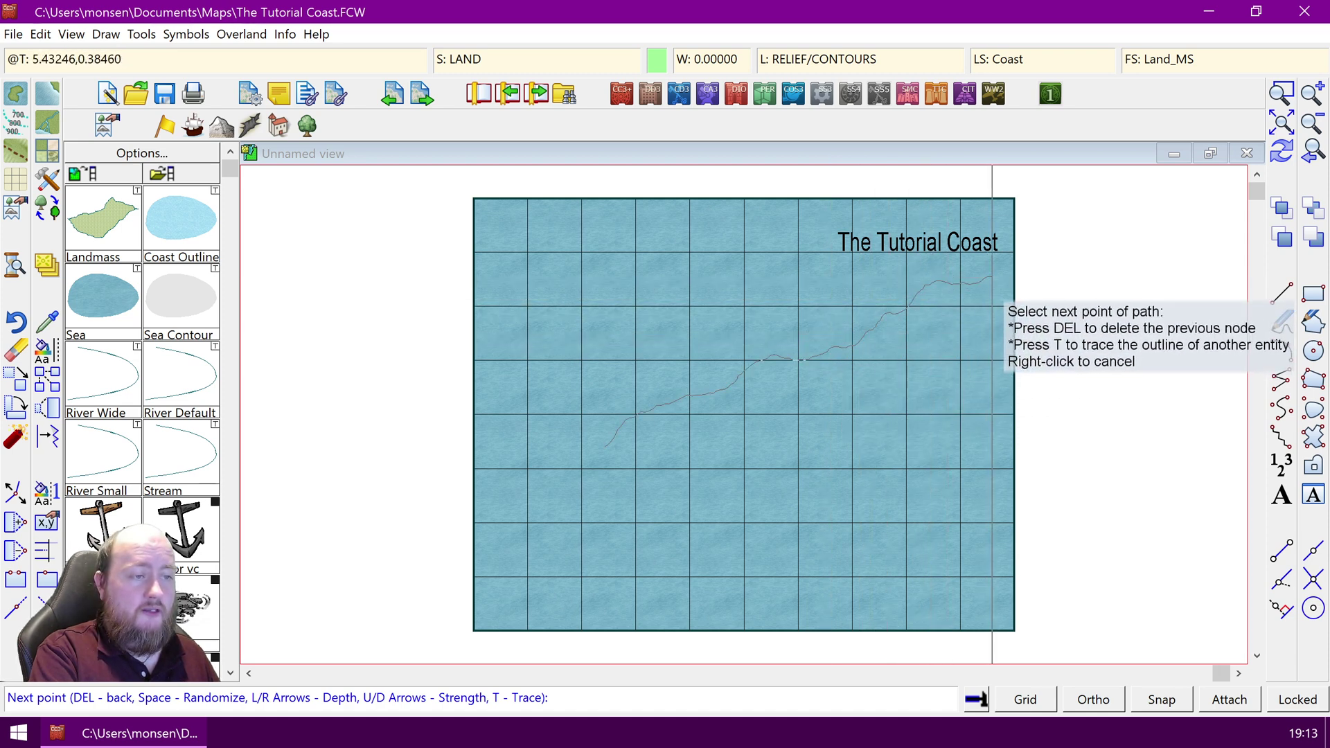
click(988, 267)
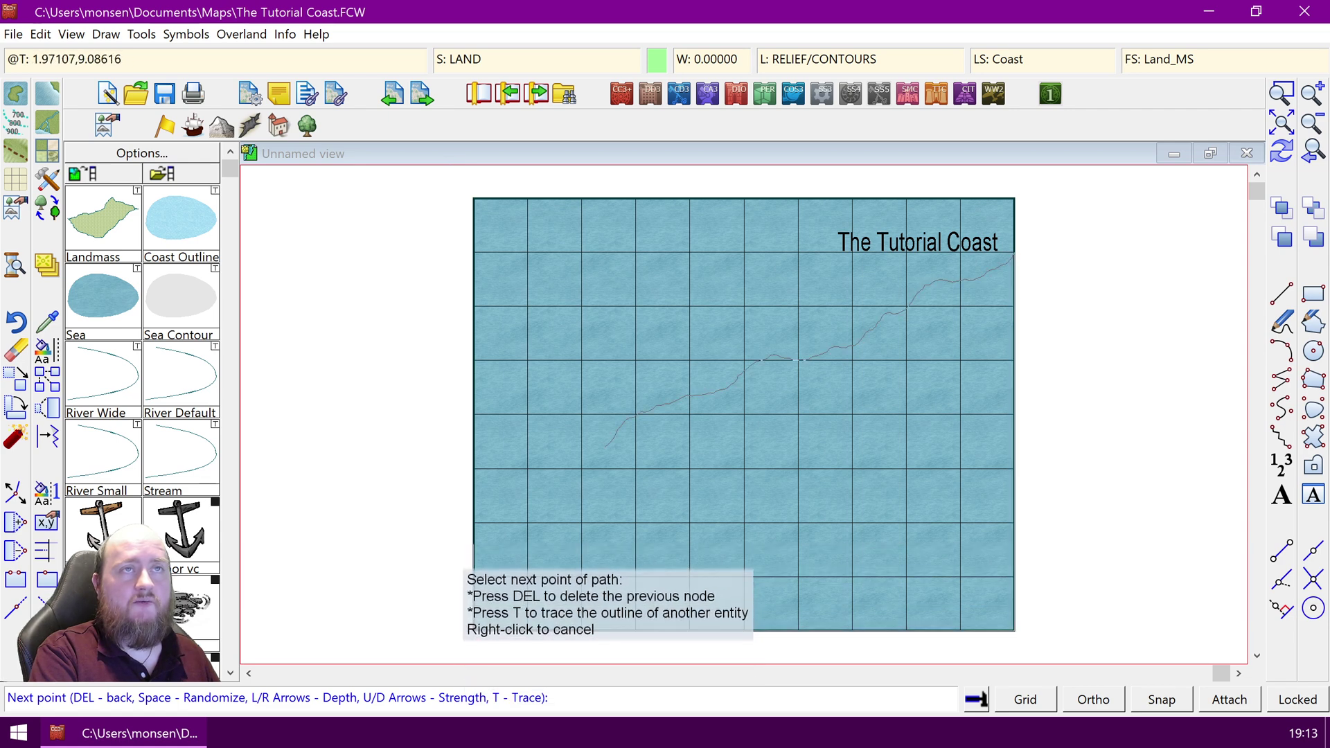
right_click(446, 539)
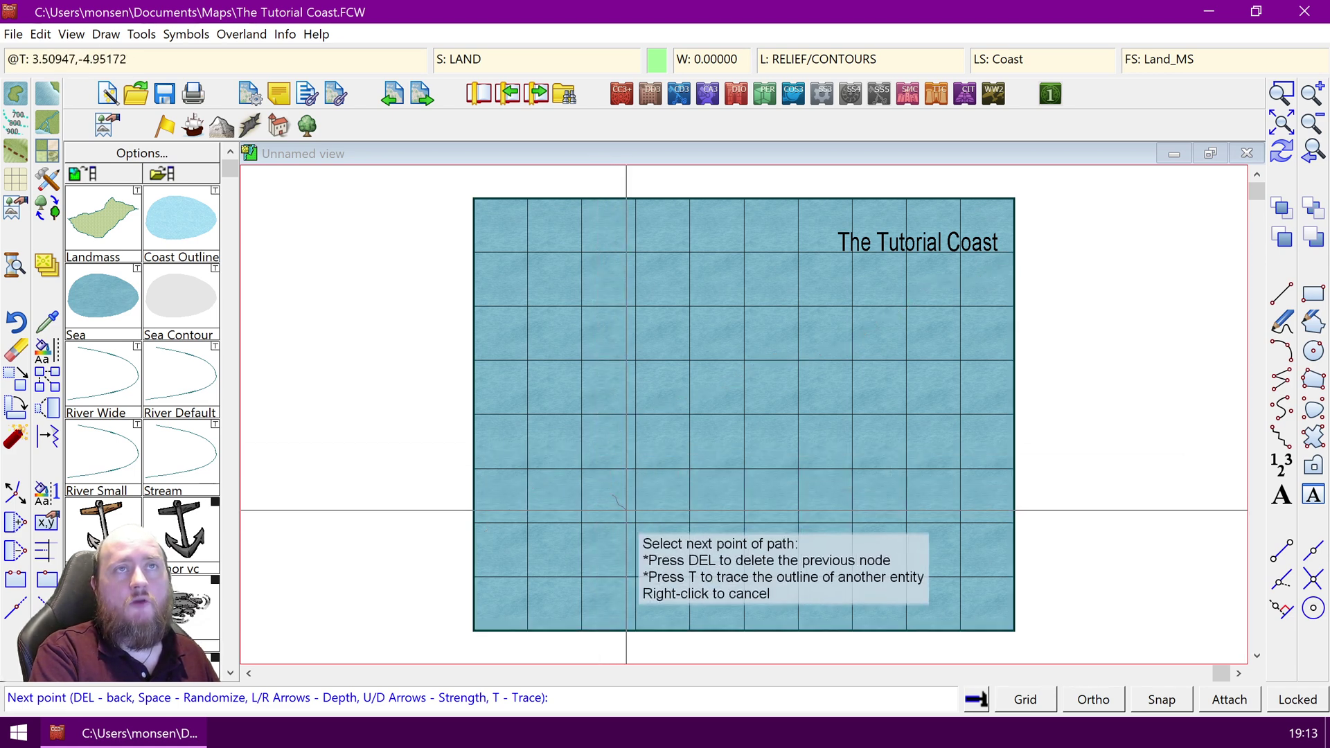
right_click(626, 510)
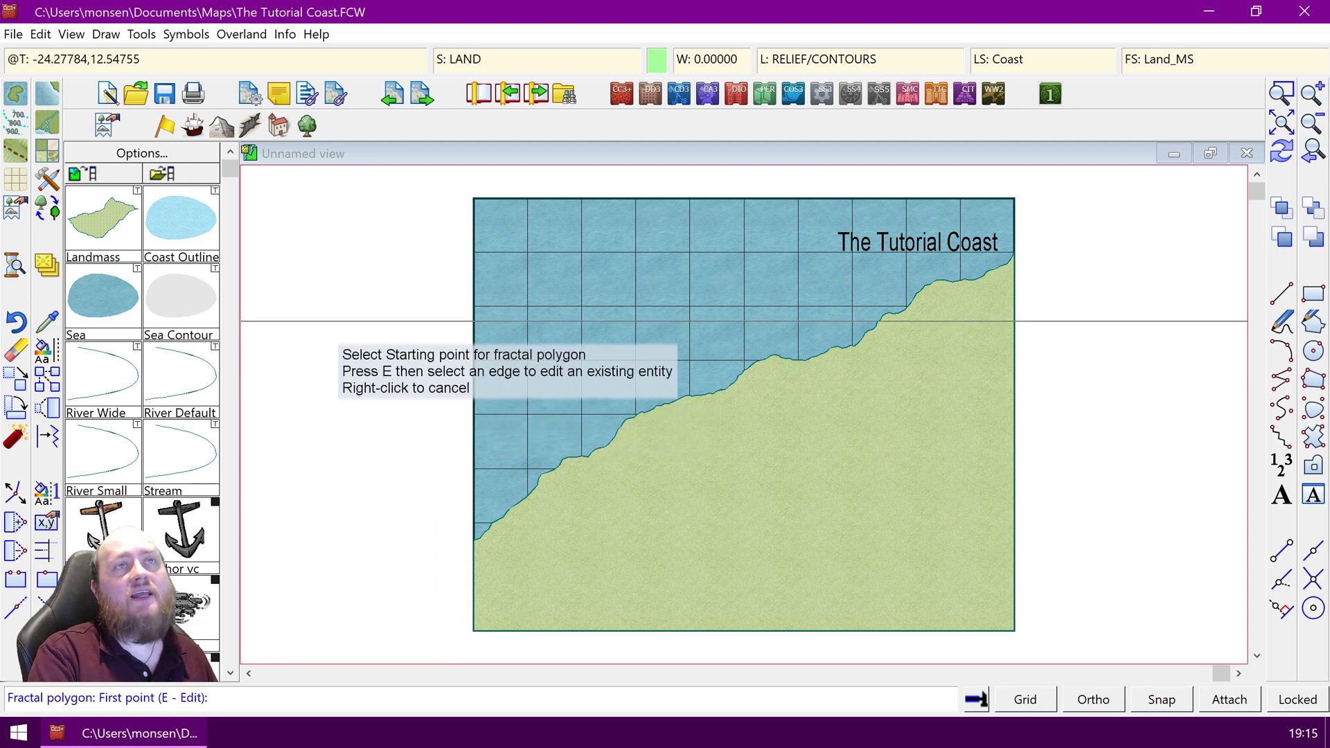
Draw a small island, about one grid square in size, off the coast near the map's west edge.
click(497, 461)
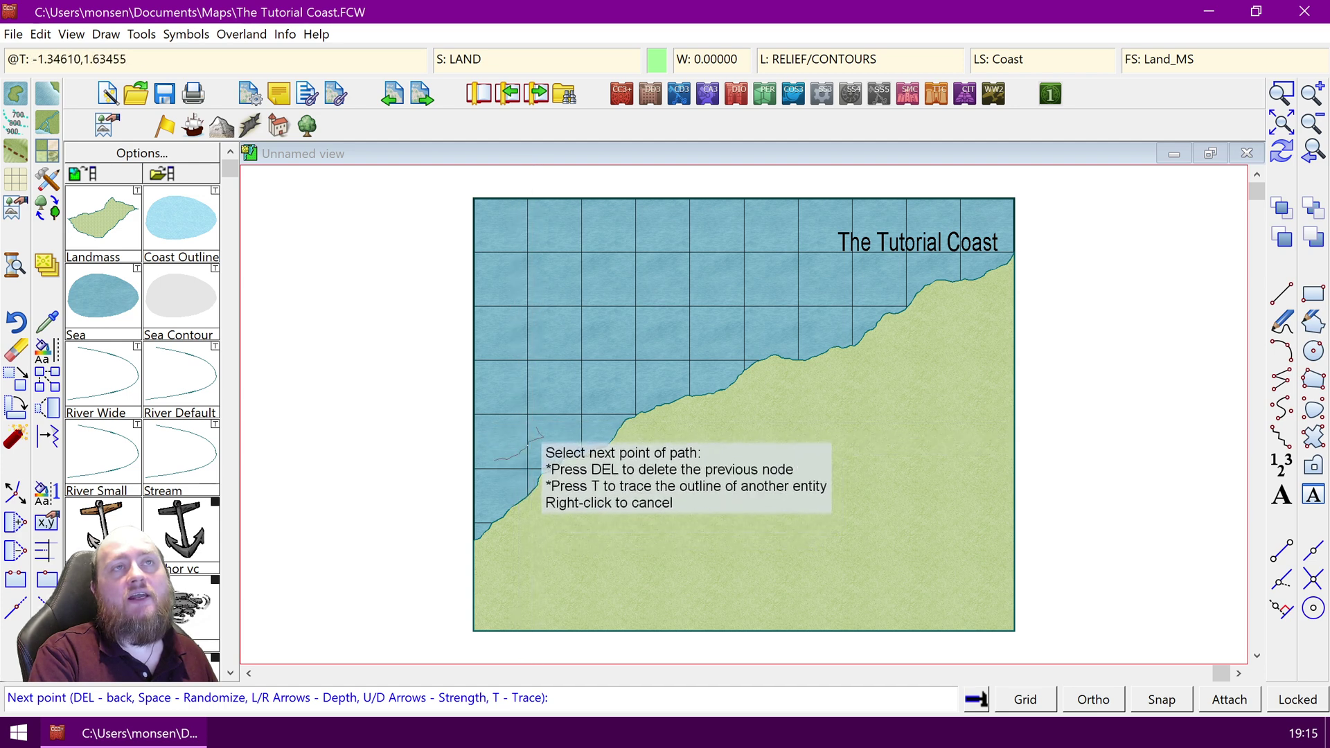
click(502, 411)
click(481, 433)
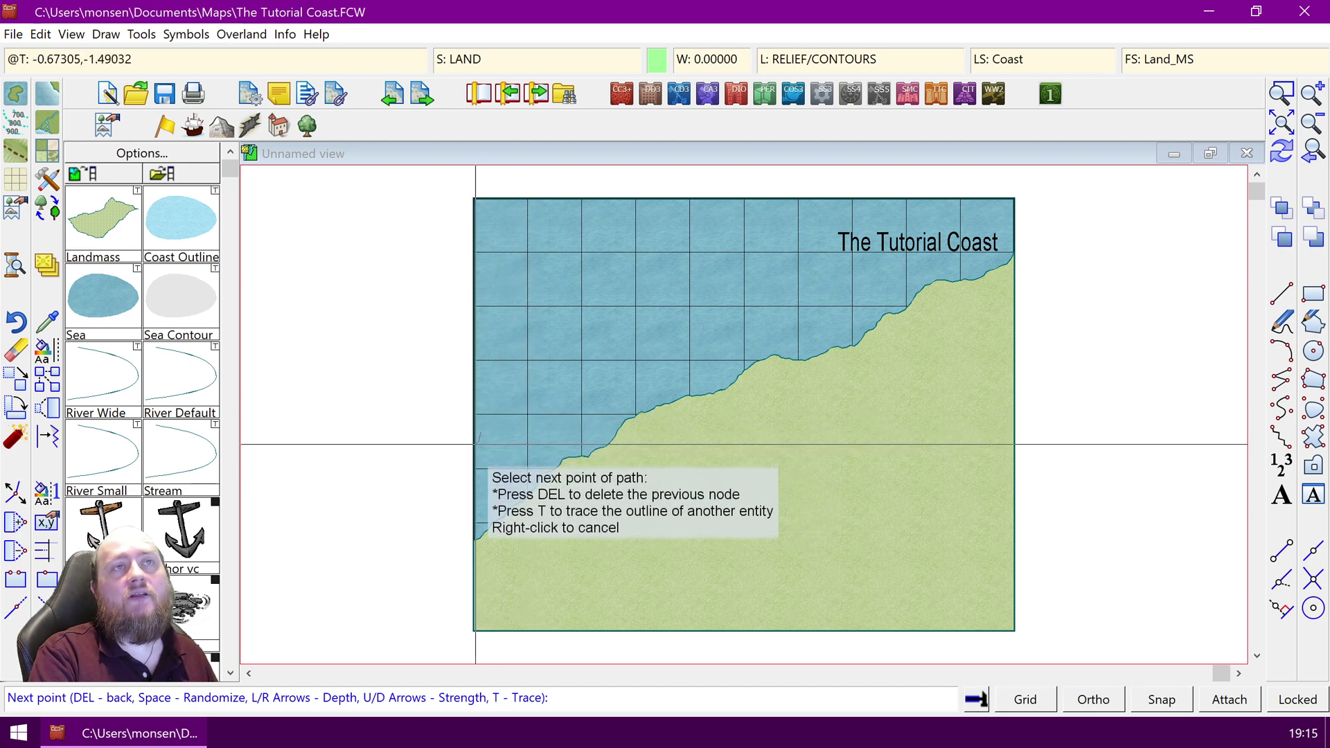
click(492, 452)
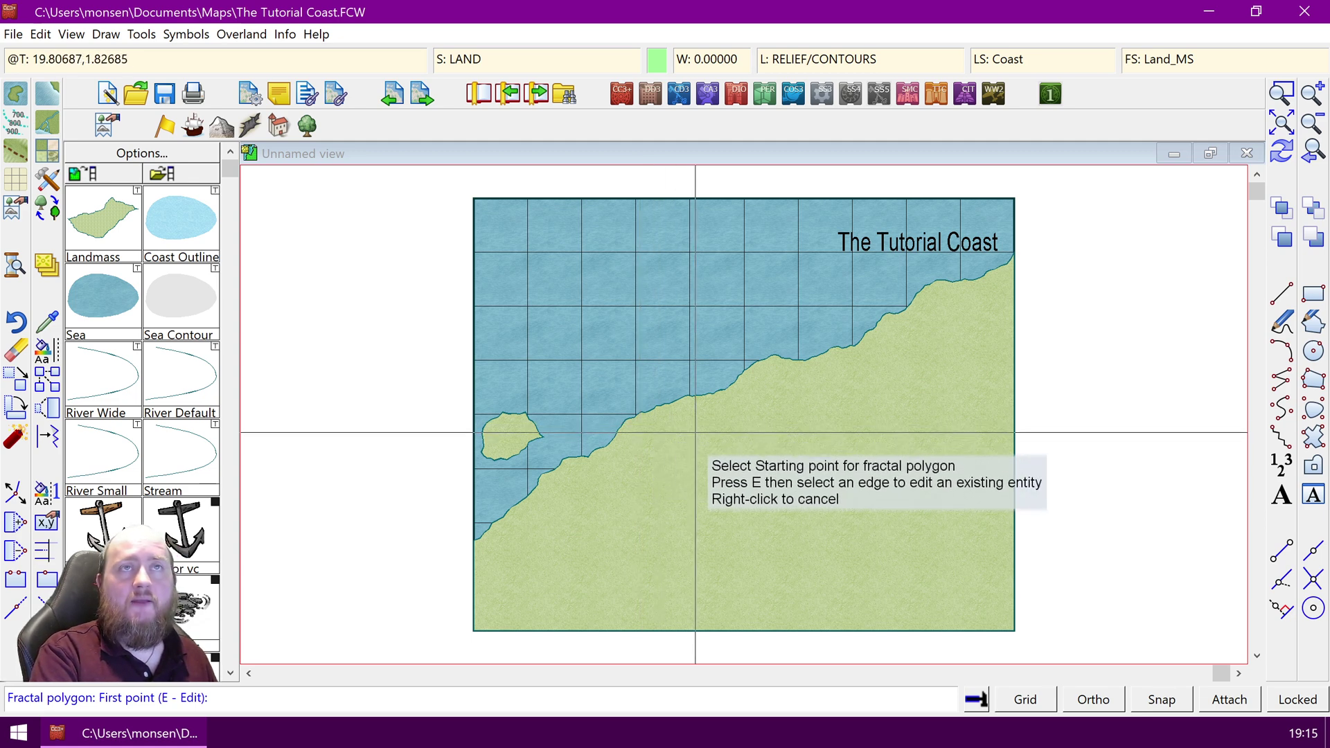
key(Escape)
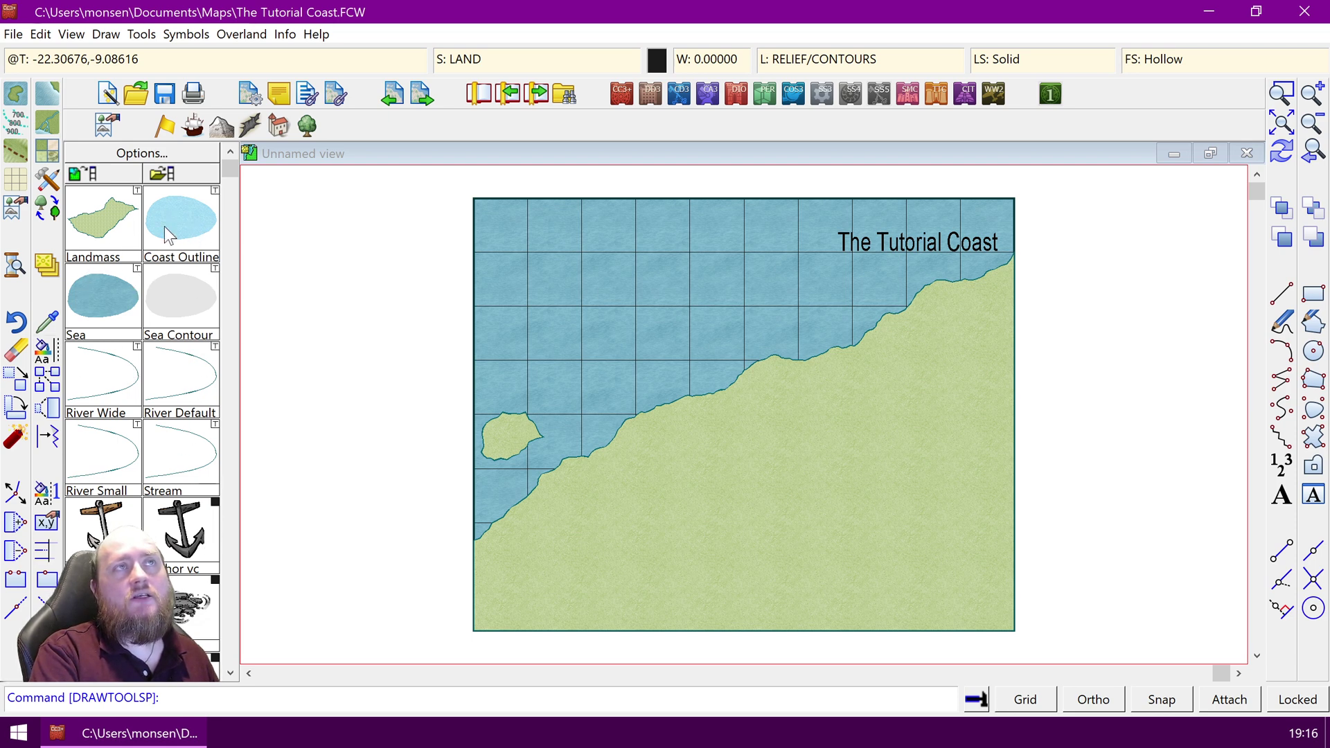
Draw a larger Landmass island, about four grid squares wide, northeast of the small island and redraw the map.
click(100, 223)
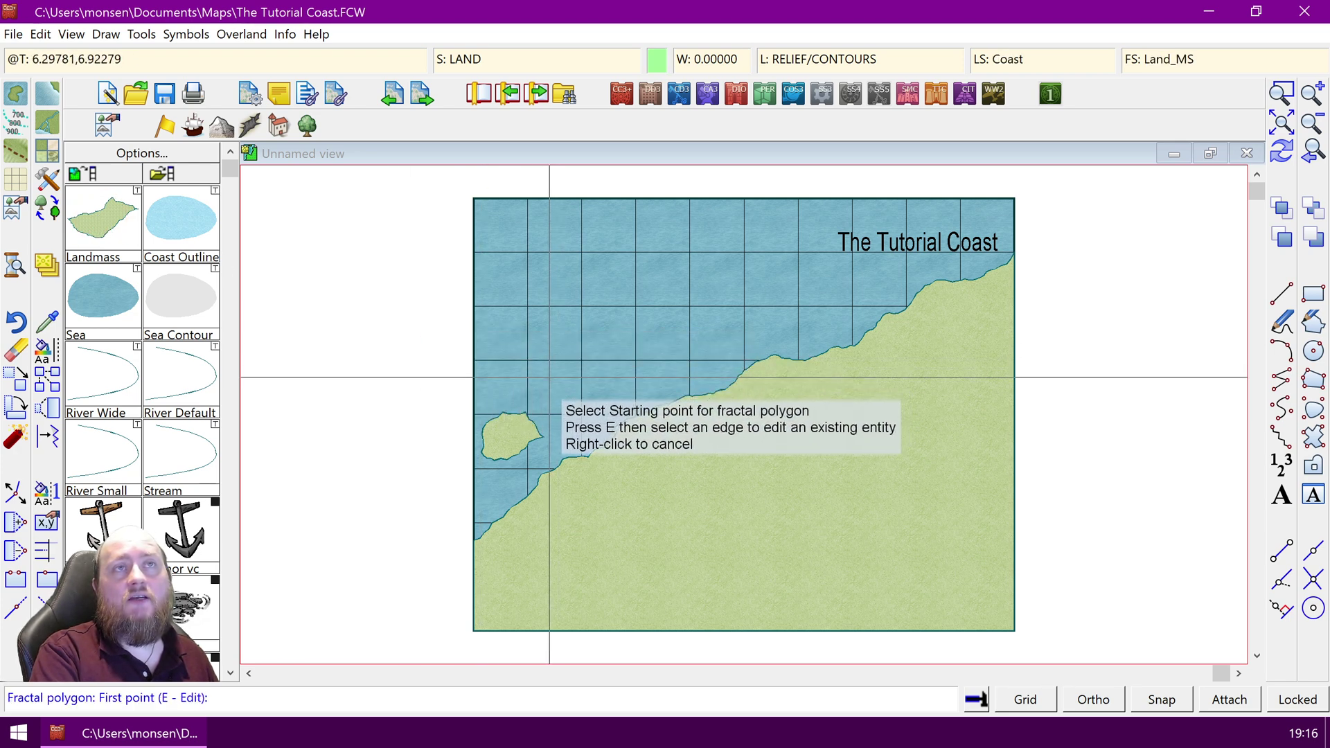
click(570, 392)
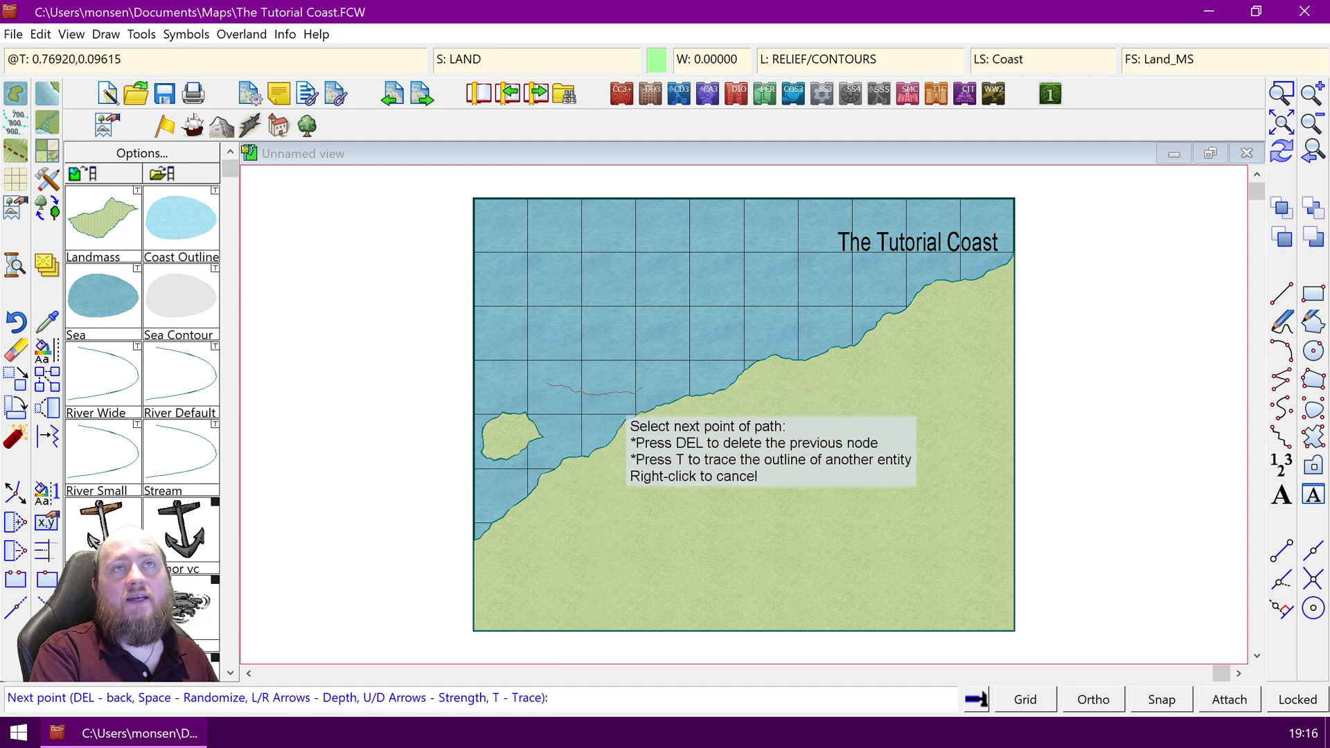
click(714, 345)
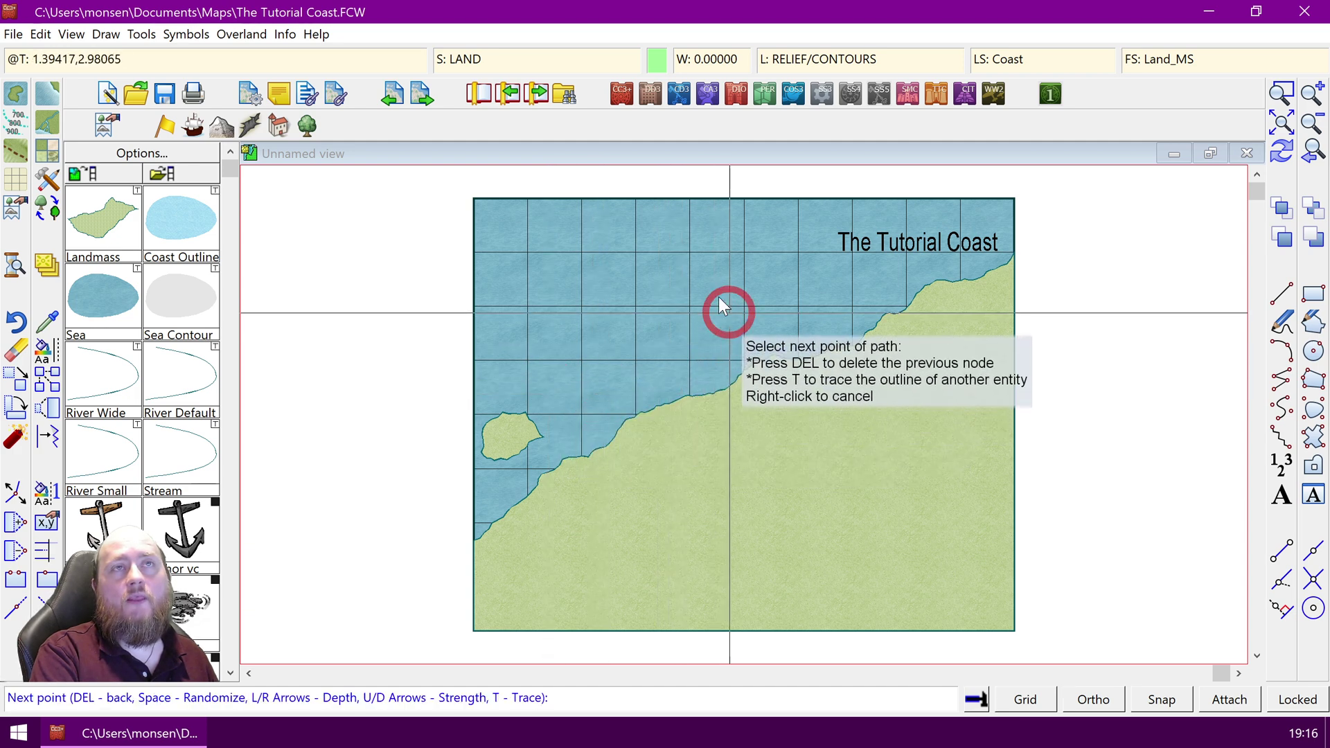
click(615, 311)
click(567, 332)
click(527, 358)
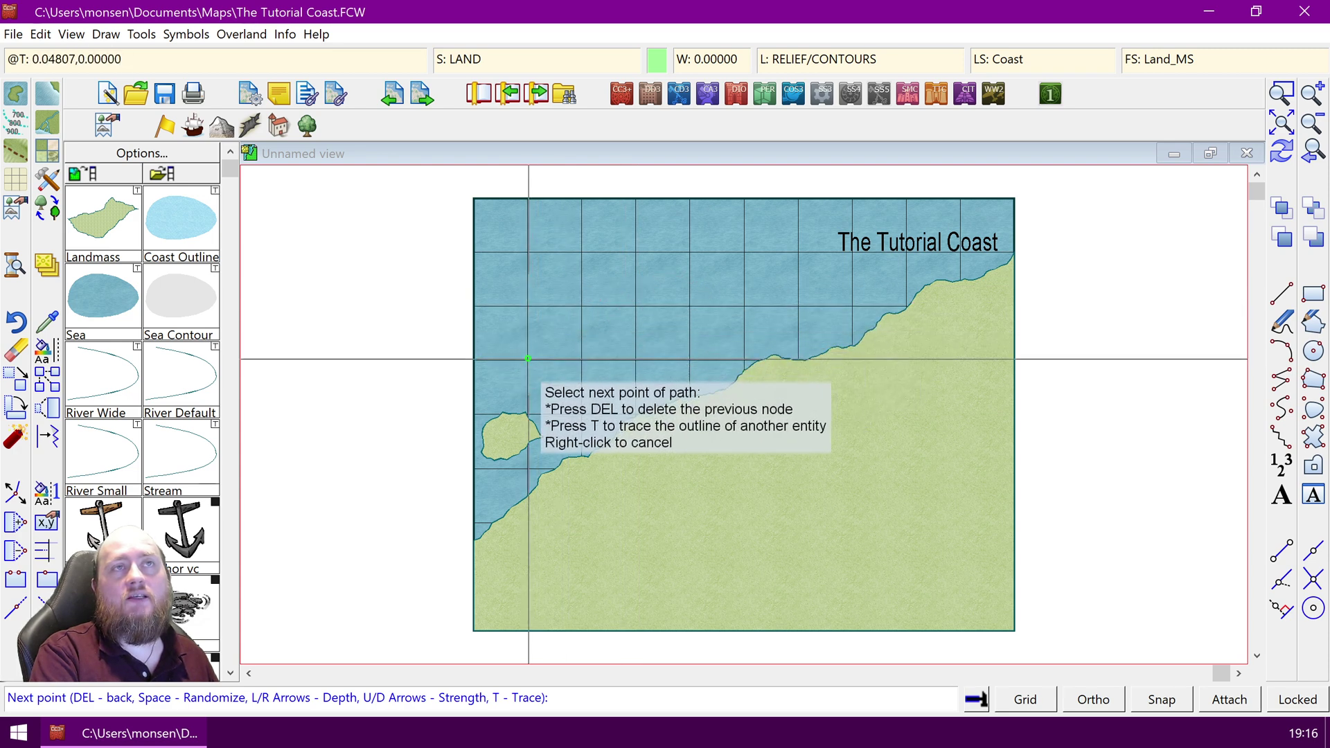
key(Return)
key(Escape)
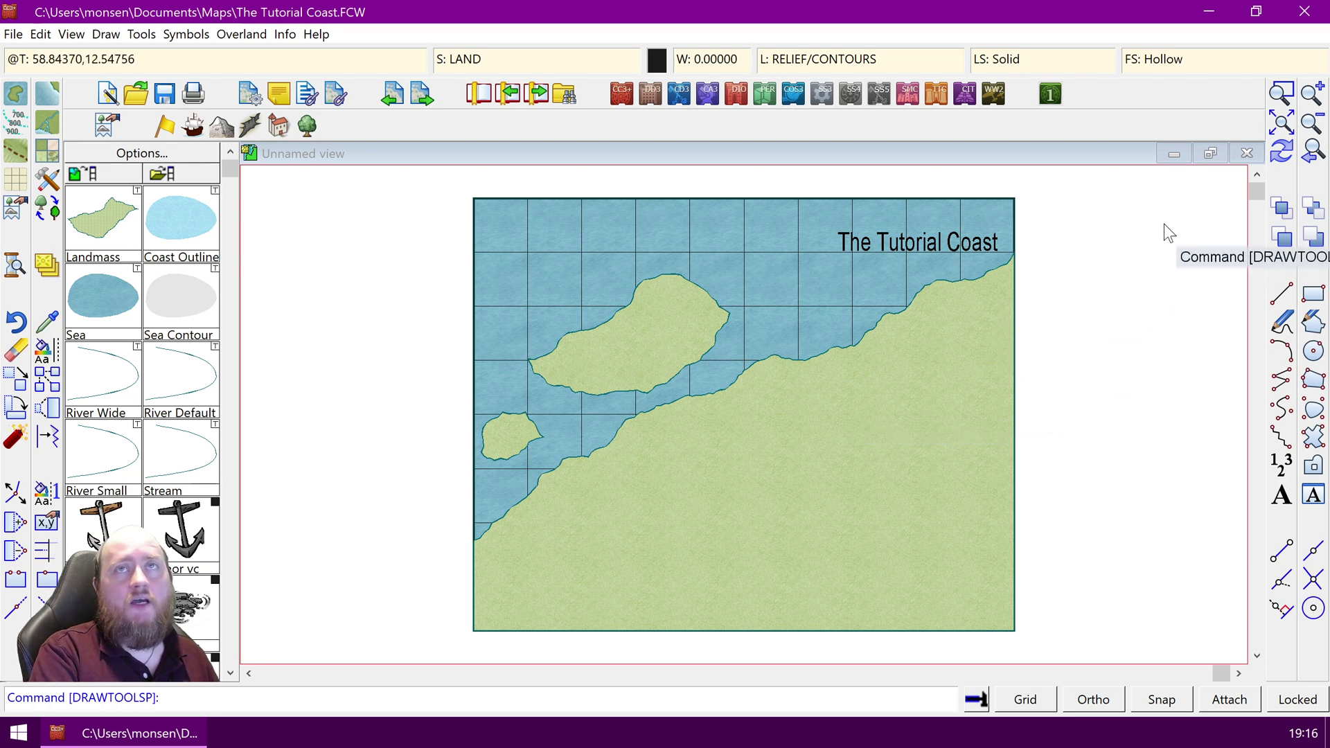
click(1283, 153)
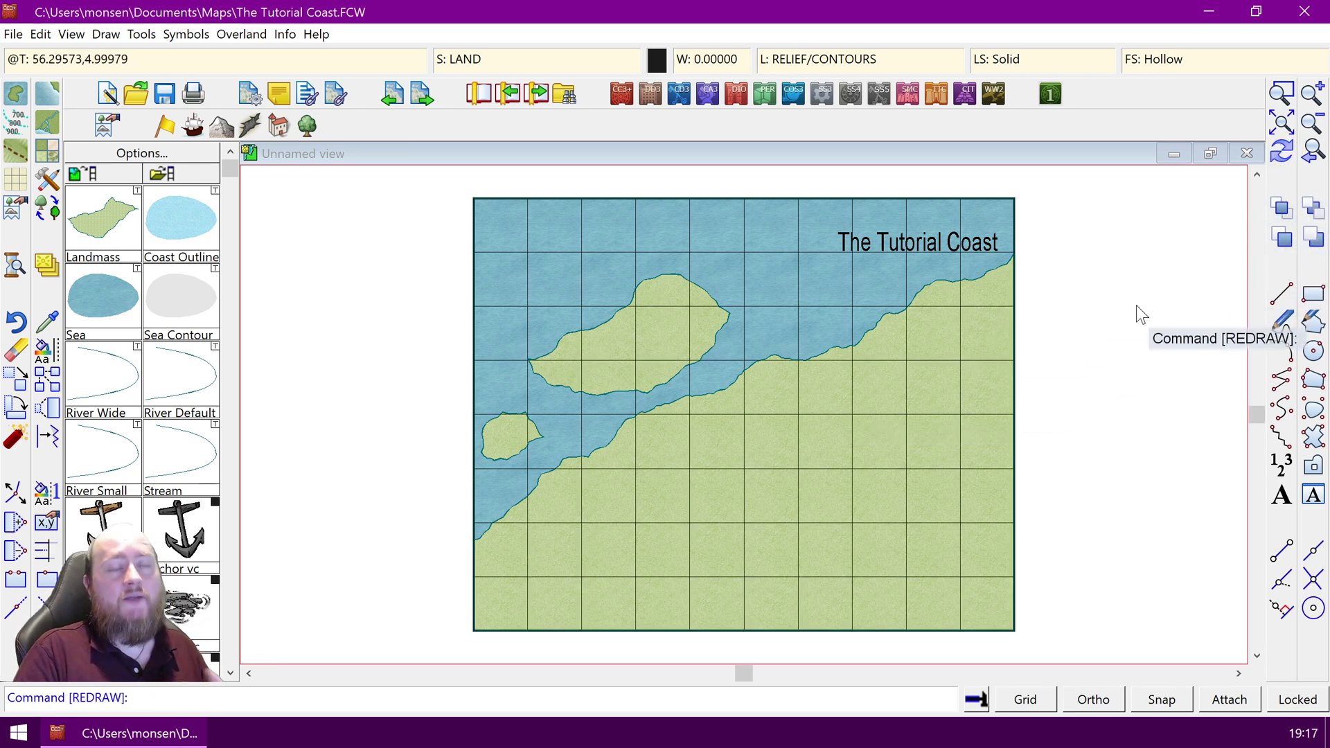